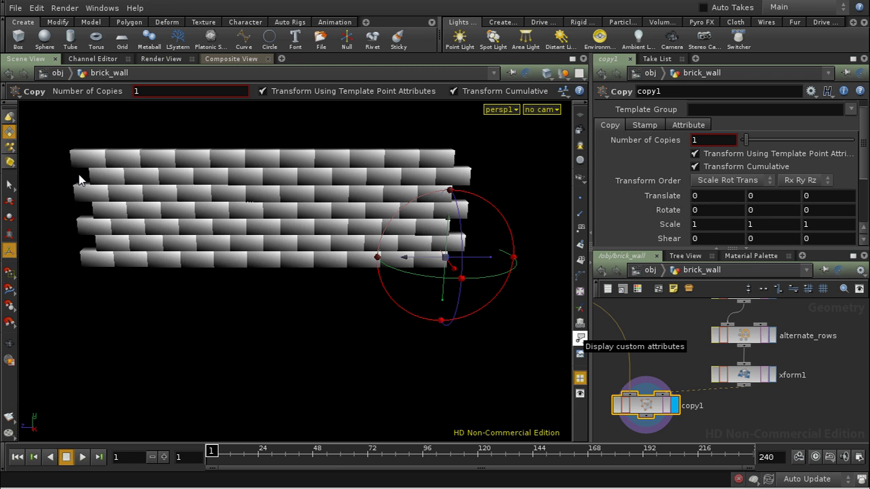
Move line1 farther above copy2, display the line1 node, and turn on point display in the viewport
middle_click_drag(830, 301, 798, 410)
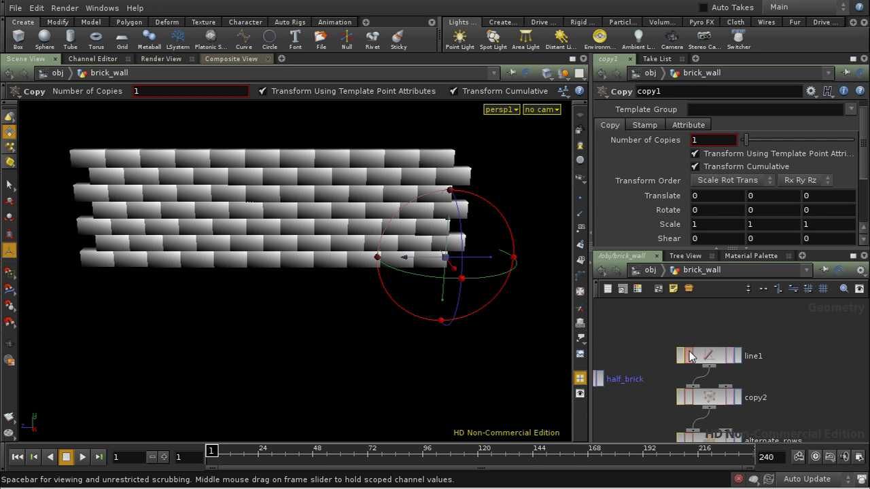
left_click_drag(713, 363, 713, 319)
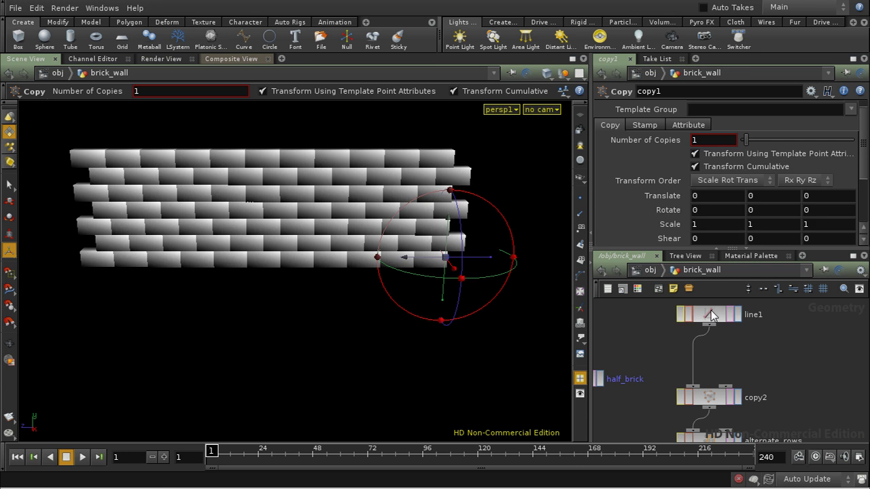
left_click(755, 315)
left_click(738, 314)
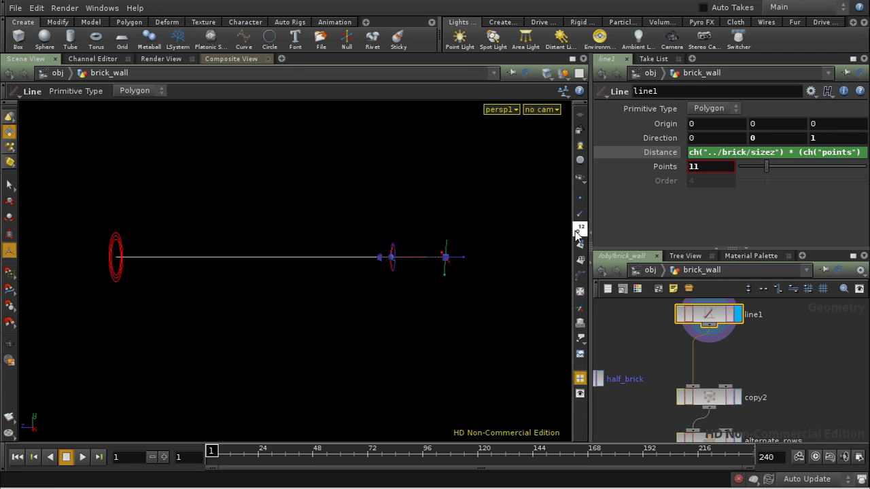
left_click(579, 200)
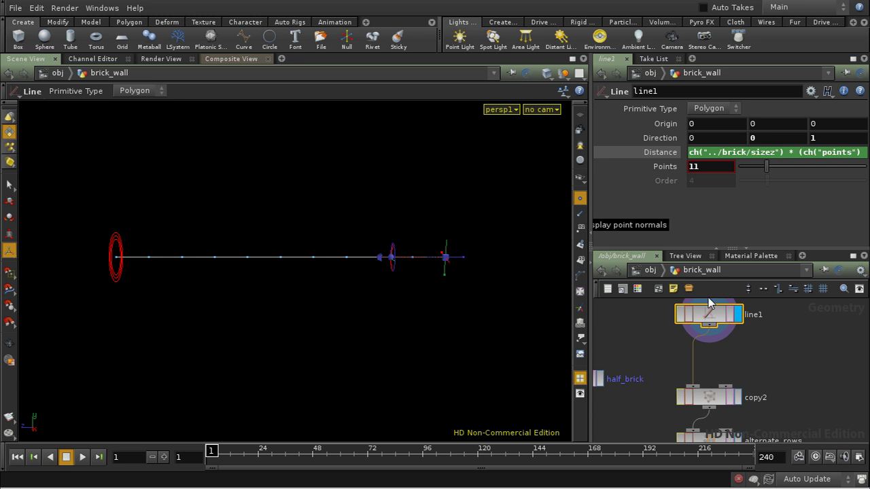
Insert a Group Geometry node between line1 and copy2 and rename it end_point
left_click(711, 330)
type("g")
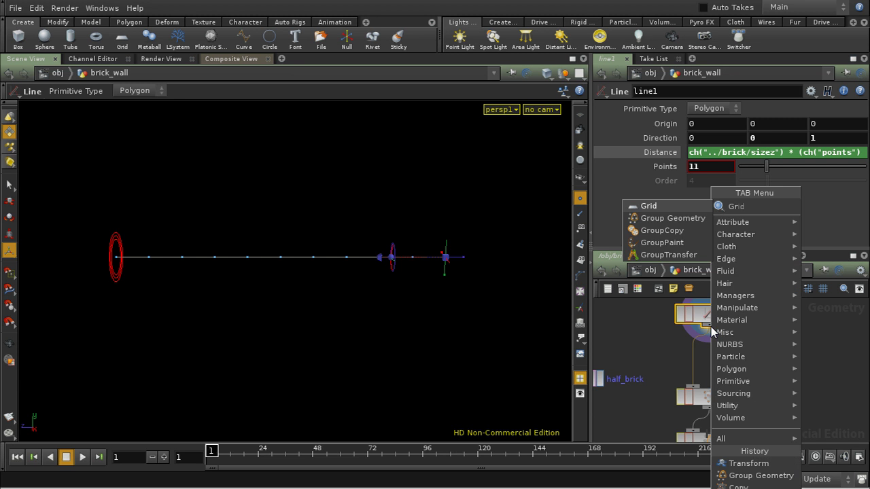
left_click(670, 218)
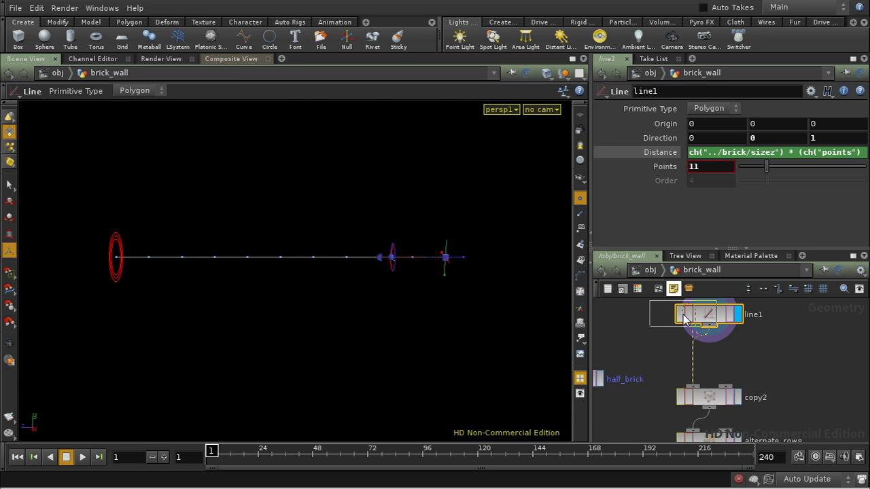
left_click(711, 359)
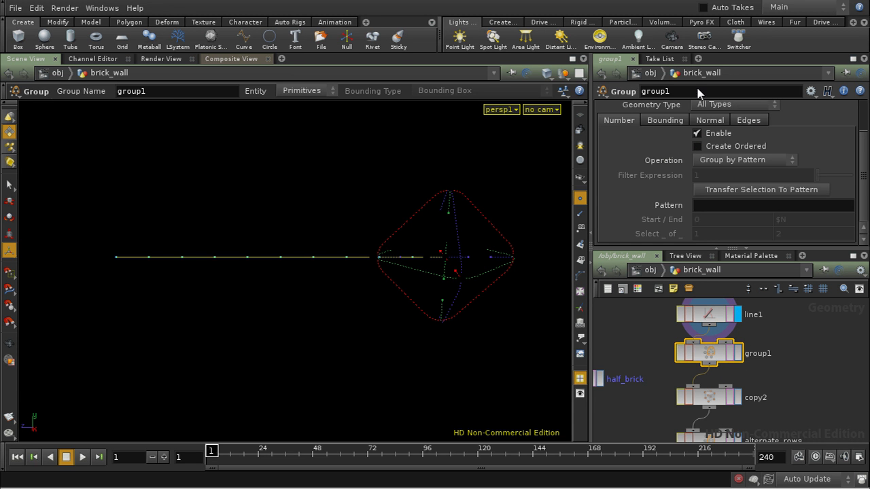
left_click_drag(693, 90, 580, 125)
type("end_")
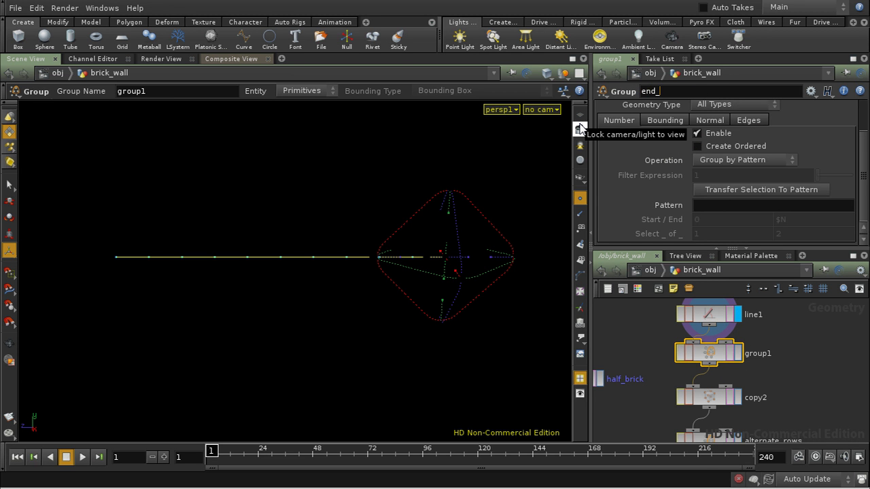
type("point")
key("Return")
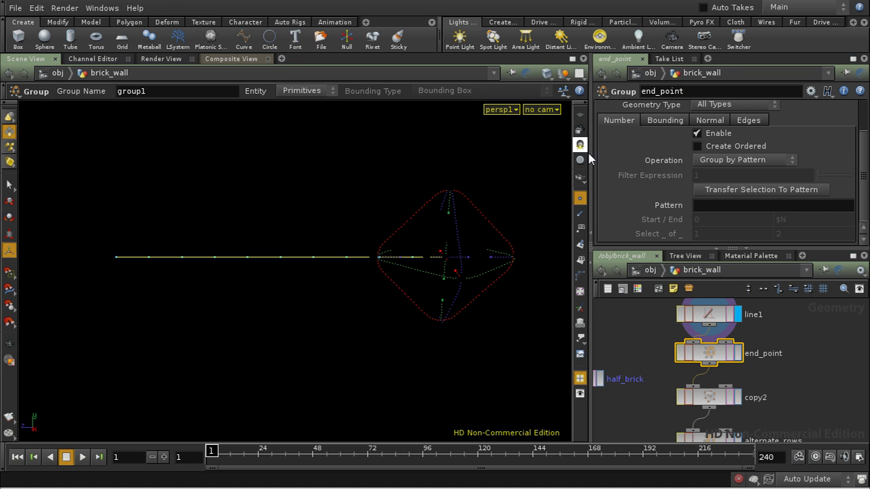
Configure the end_point group with pattern 0, entity Points, and group name $OS
left_click(725, 205)
type("0")
key("Return")
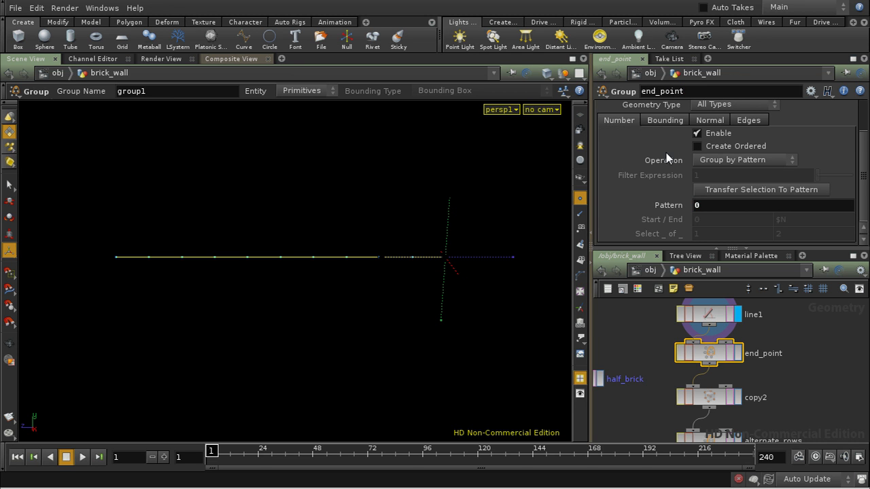
scroll(866, 126, "up", 3)
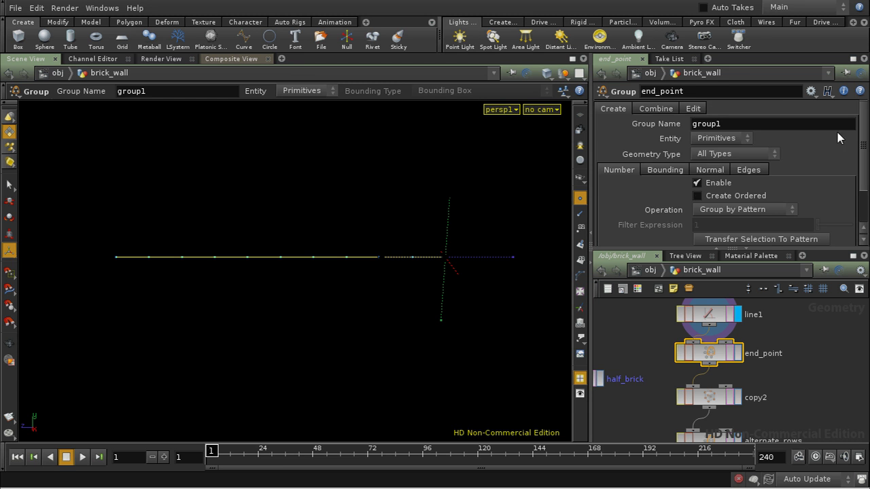
left_click(730, 142)
left_click(713, 155)
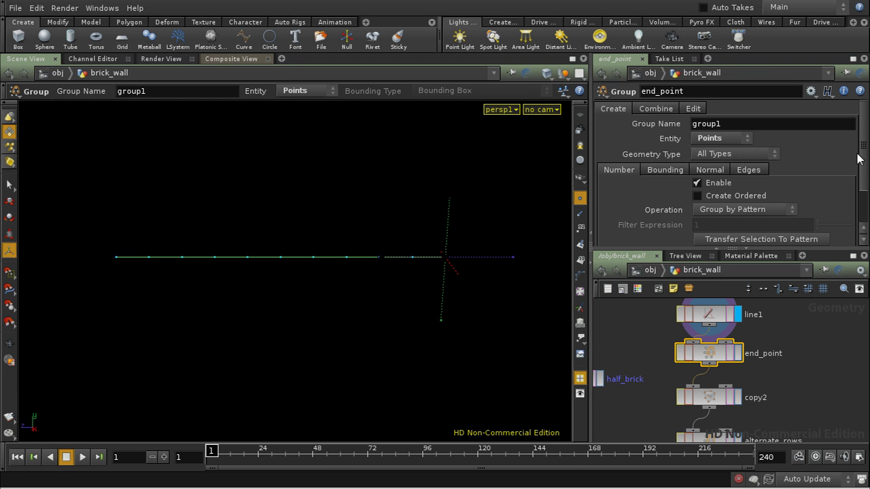
left_click(774, 127)
type("$OS")
key("Return")
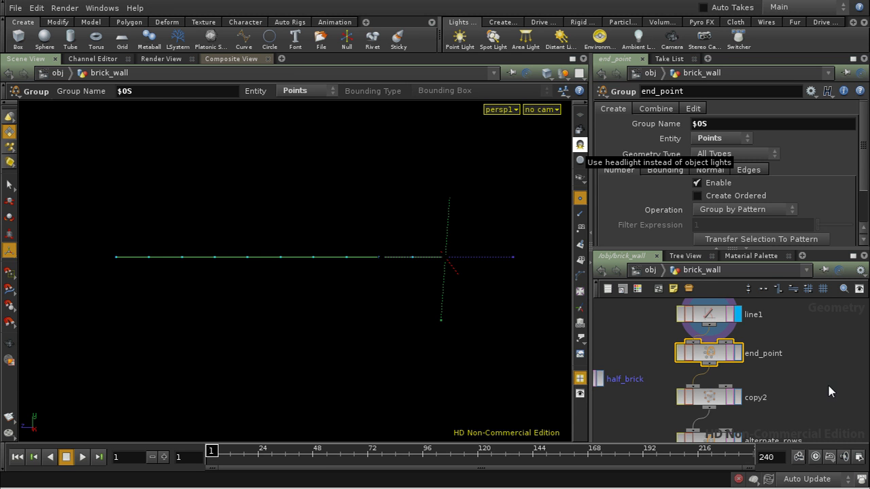
Make room above copy2 and insert a second Group Geometry node between end_point and copy2
middle_click_drag(835, 383, 829, 353)
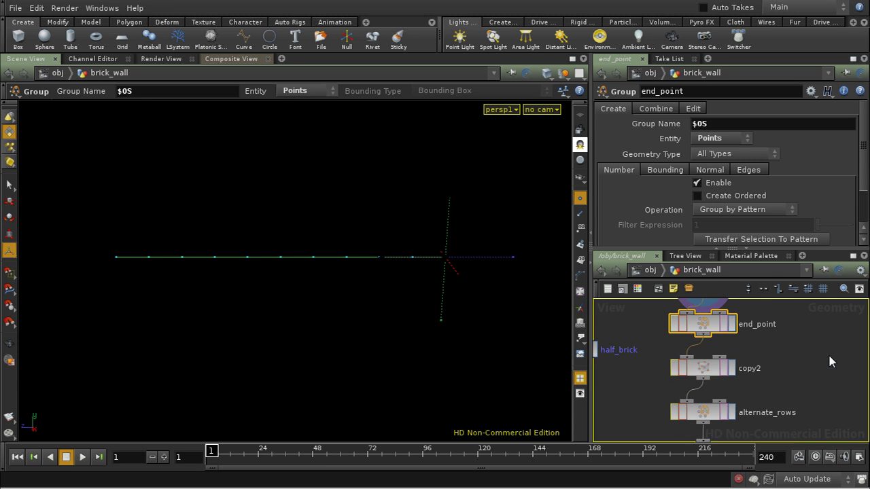
left_click(703, 368)
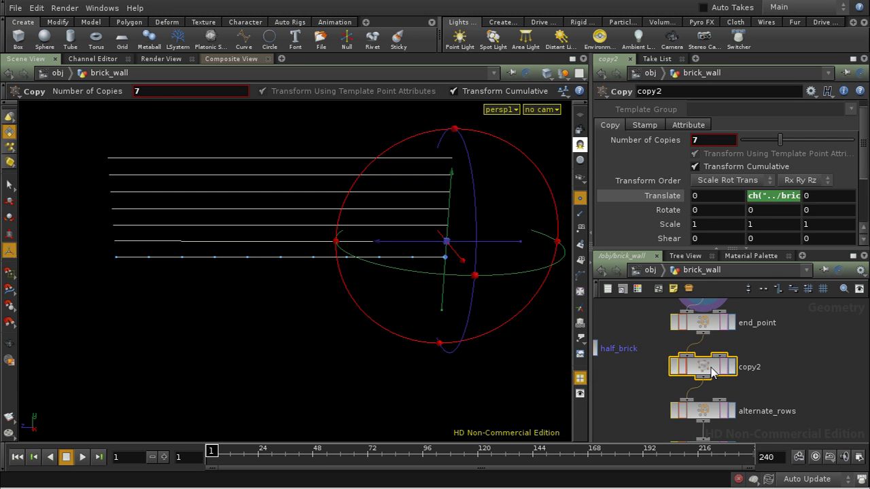
left_click_drag(705, 372, 705, 384)
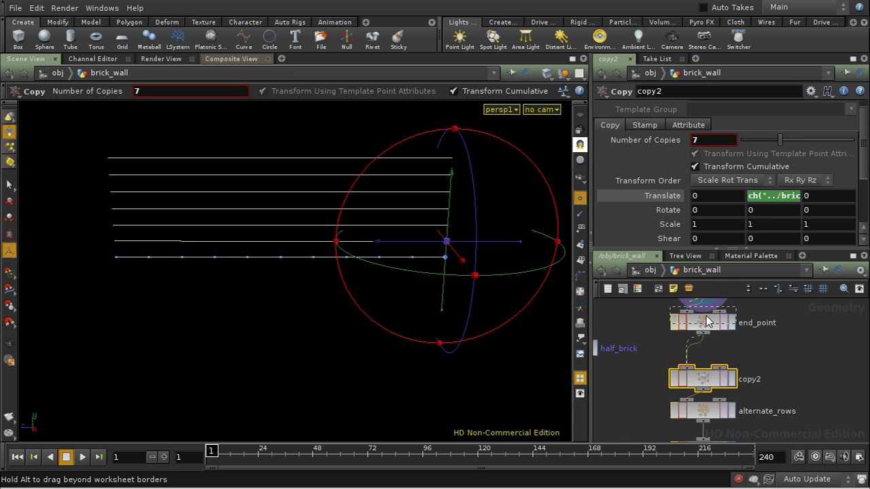
left_click_drag(707, 323, 706, 316)
key("Tab")
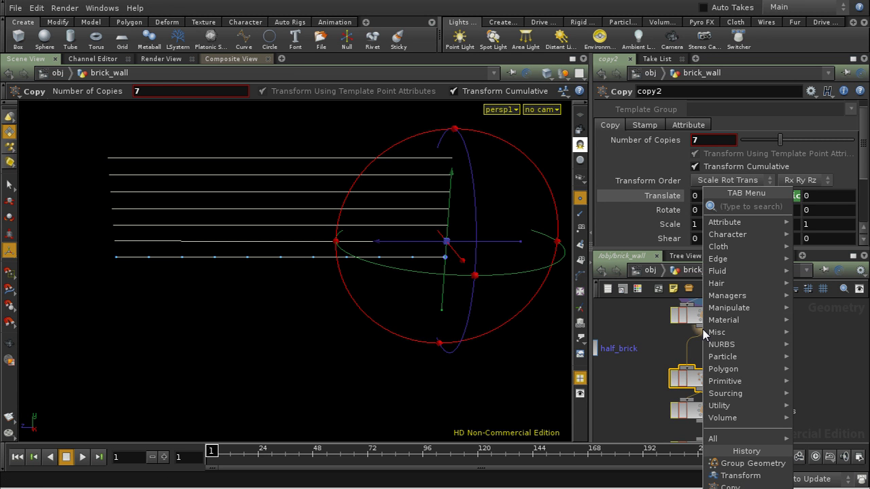
type("group")
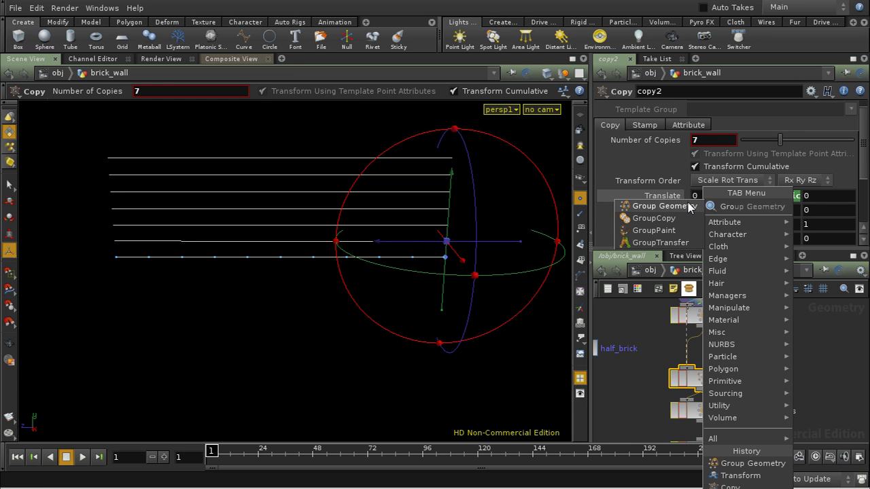
left_click(688, 209)
left_click(794, 338)
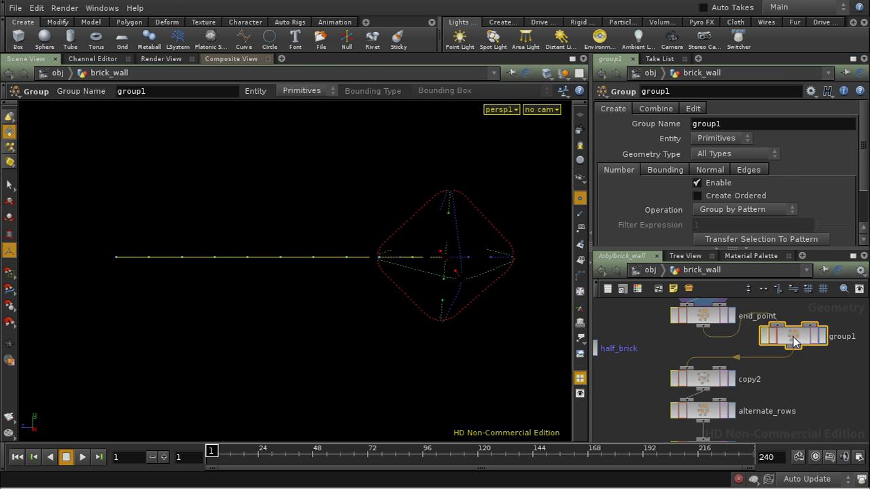
Rename the new group node not_end_points and set its group name to $OS
left_click_drag(692, 93, 617, 105)
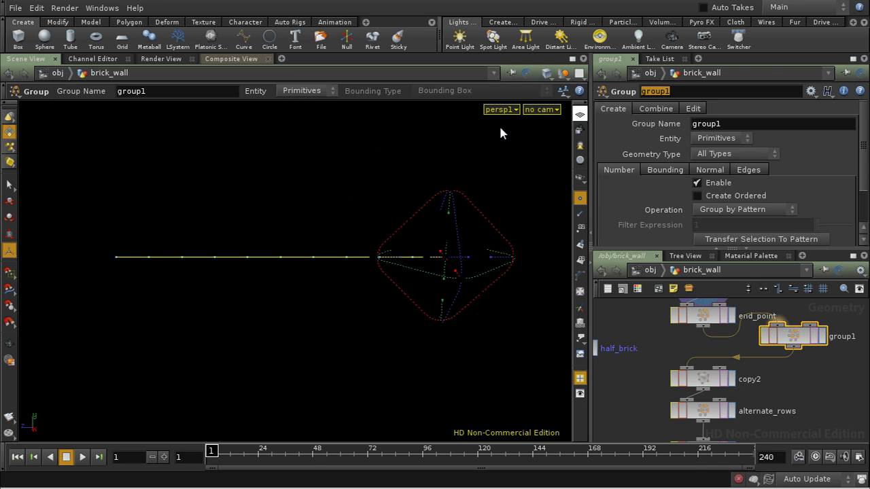
type("not_end_")
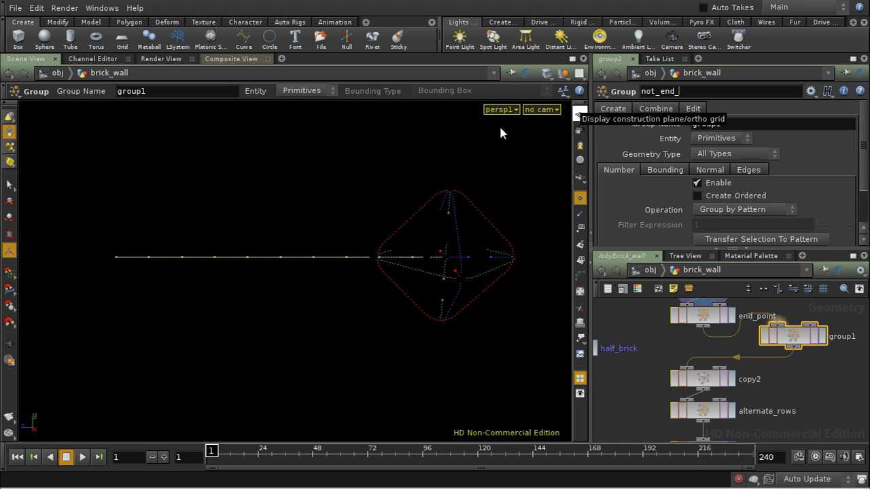
type("points")
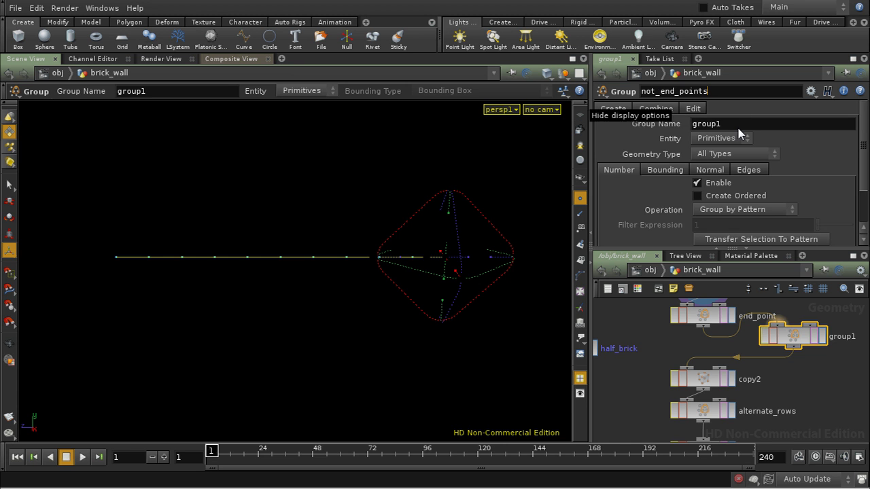
left_click(738, 126)
key("BackSpace")
key("BackSpace")
key("BackSpace")
key("BackSpace")
key("BackSpace")
key("BackSpace")
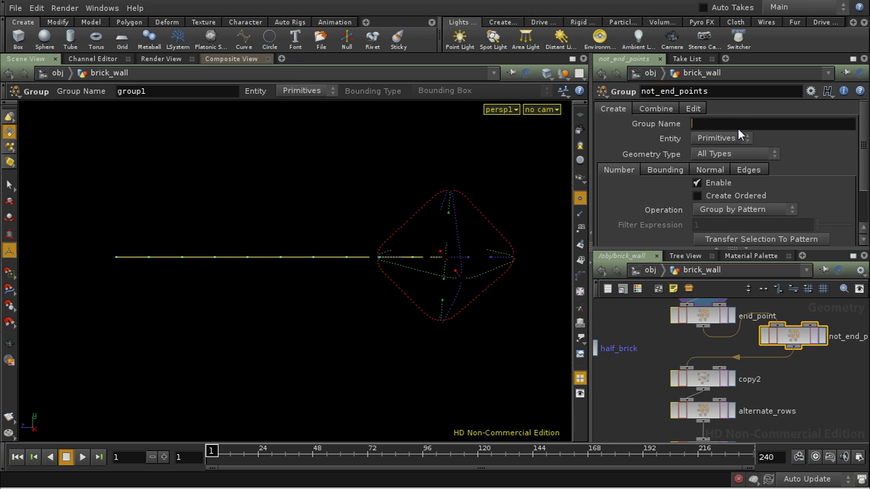
type("$OS")
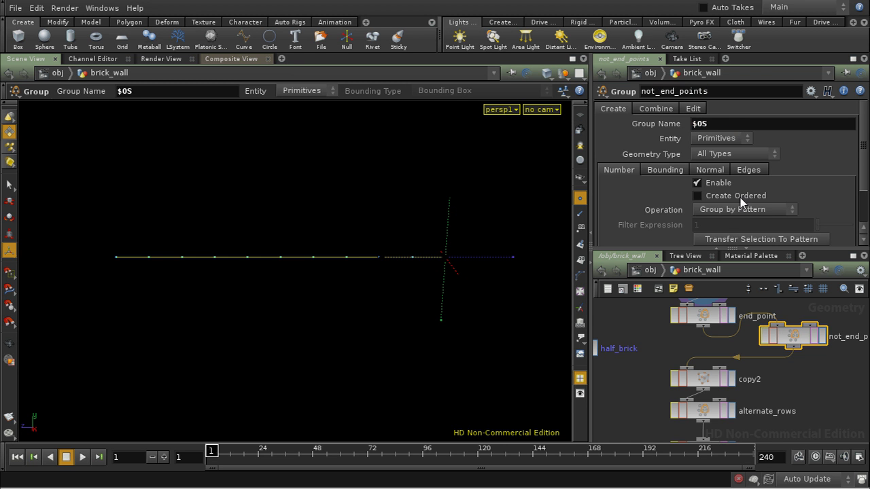
Set the not_end_points combine entity to Points and define group $OS as the inverse of the end_point group
left_click(652, 111)
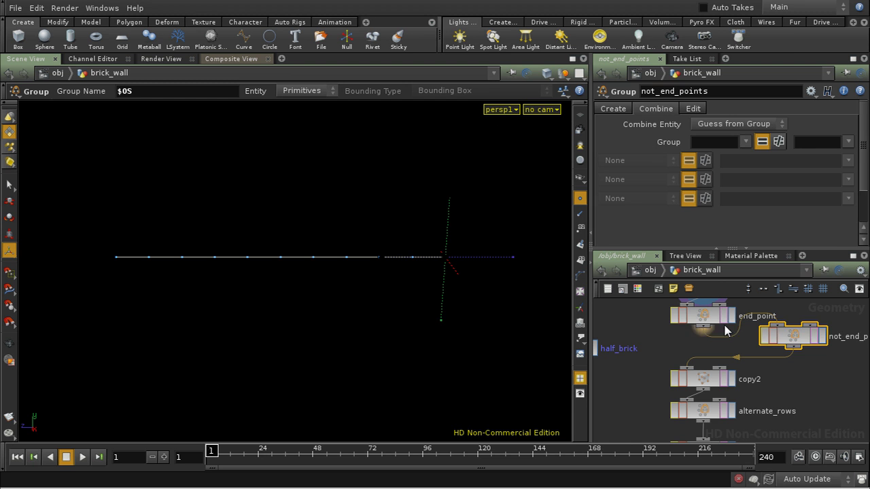
left_click(620, 109)
left_click(823, 288)
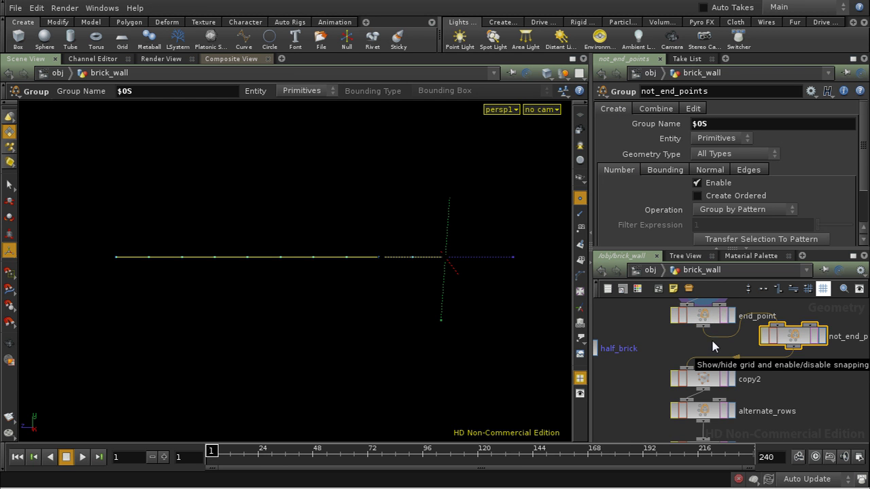
left_click(656, 110)
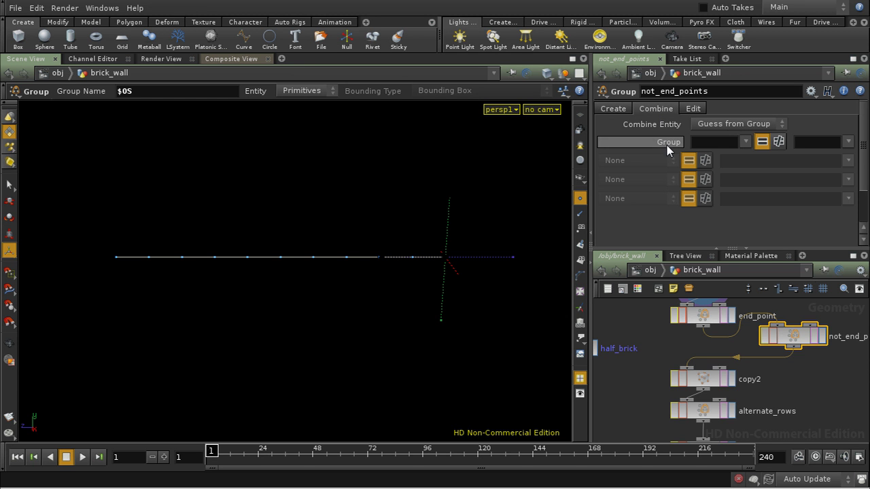
left_click(744, 122)
left_click(736, 146)
left_click(746, 143)
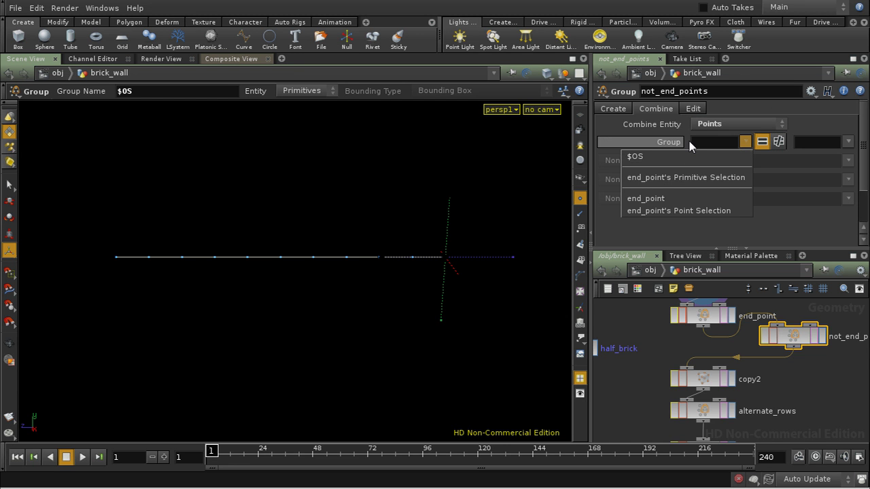
left_click(661, 159)
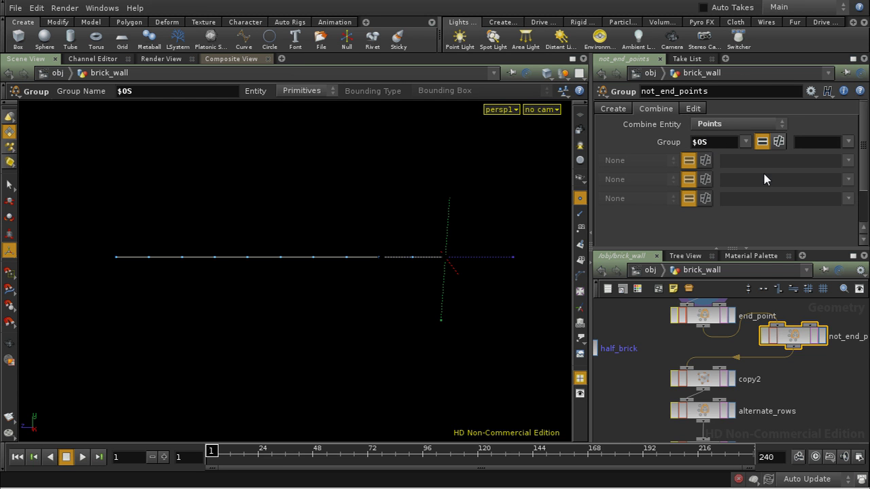
left_click(848, 141)
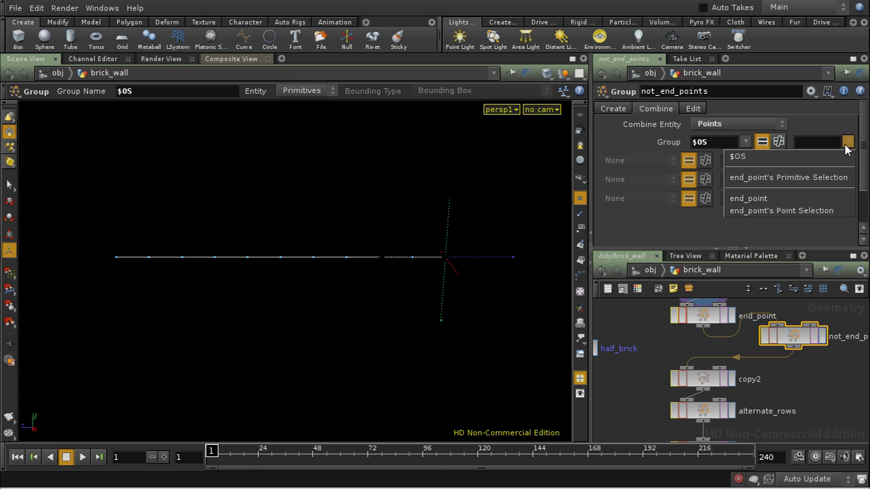
left_click(803, 198)
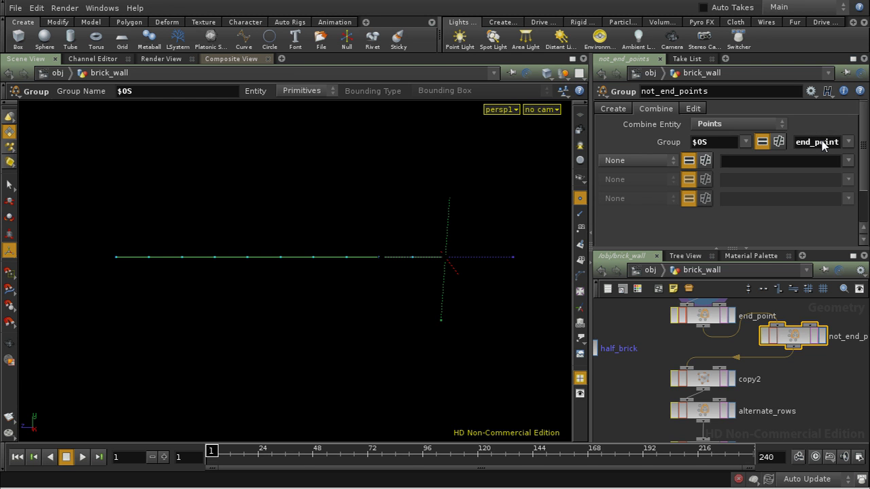
left_click(780, 142)
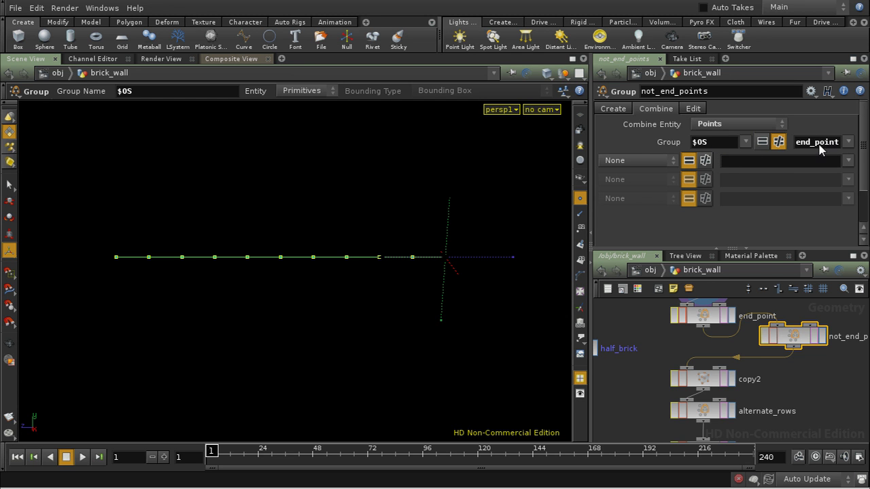
Maximize the network view and auto-arrange the brick_wall nodes, leaving the end_point node selected
middle_click_drag(796, 404, 813, 334)
middle_click_drag(756, 408, 767, 422)
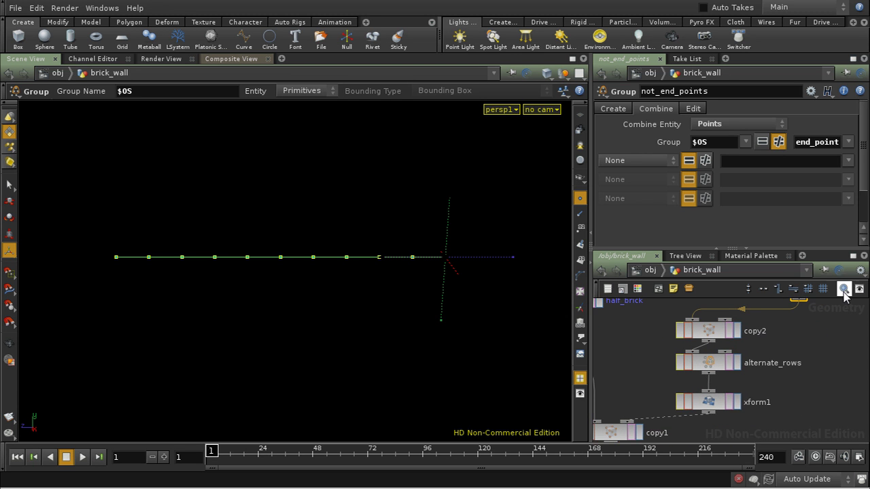
left_click(854, 255)
middle_click_drag(510, 288, 661, 248)
key("l")
middle_click_drag(573, 260, 735, 330)
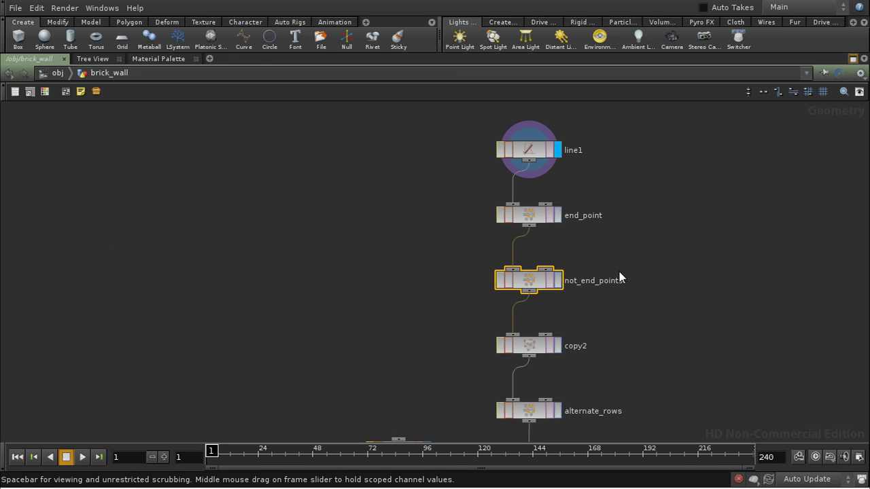
left_click(536, 215)
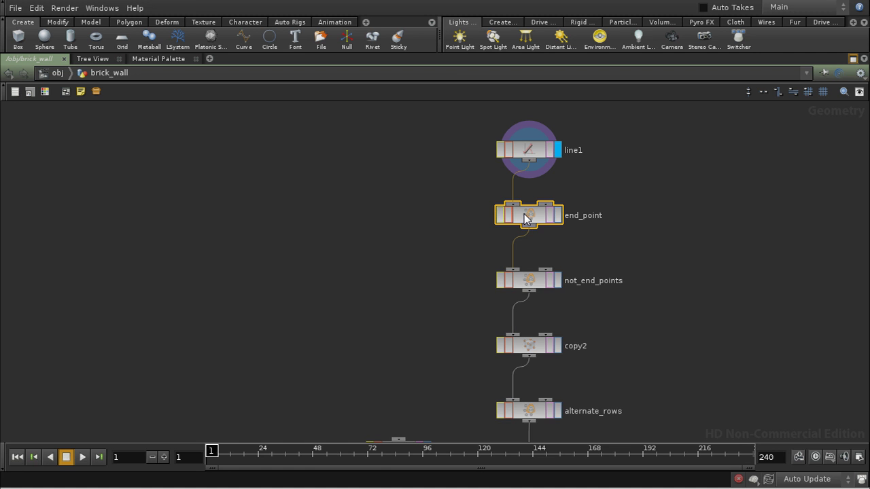
Inspect the geometry and point group information of the end_point, not_end_points and copy2 nodes
middle_click(530, 216)
middle_click(530, 284)
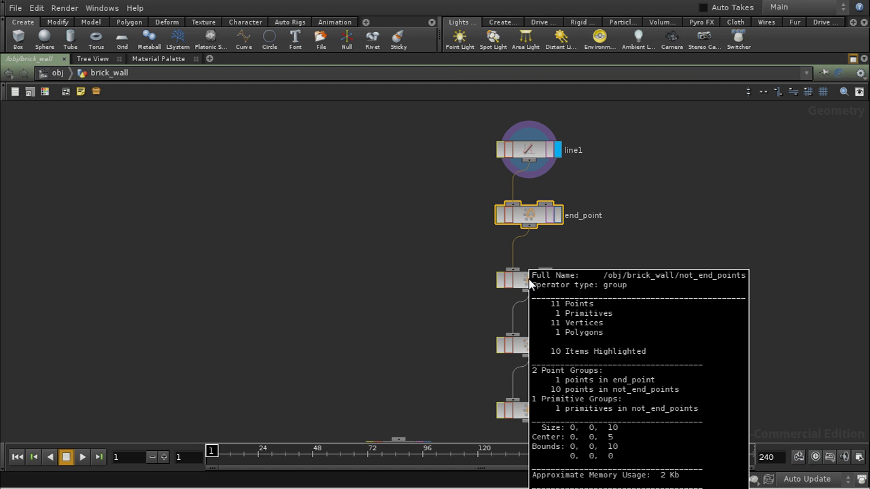
middle_click_drag(616, 336, 647, 281)
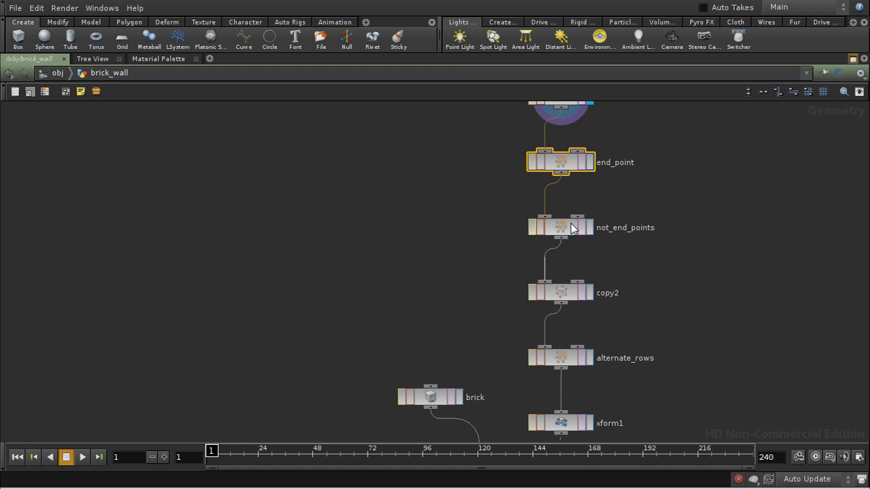
left_click(564, 290)
middle_click(564, 293)
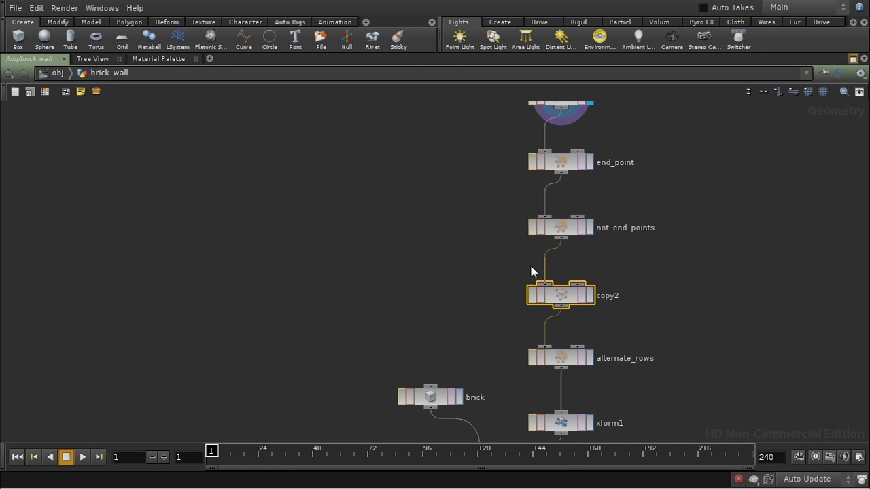
Set the template group of the copy1 node to not_end_points
middle_click_drag(597, 324, 588, 233)
left_click(498, 386)
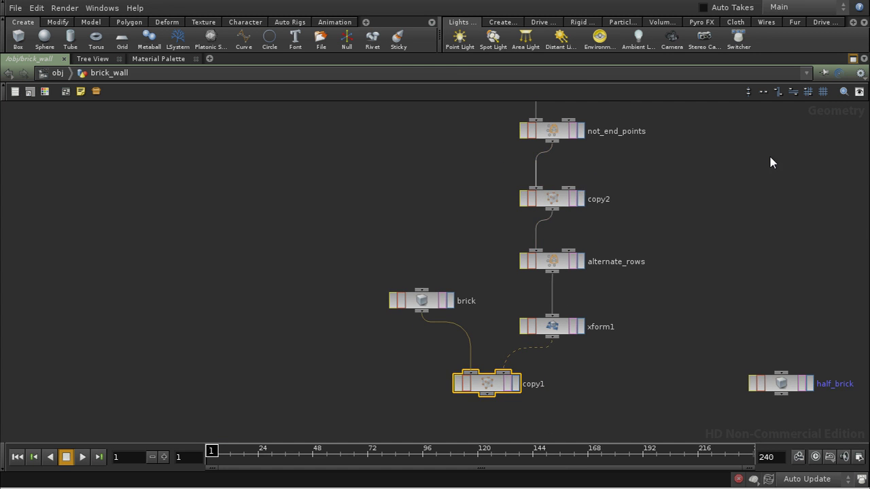
left_click(854, 59)
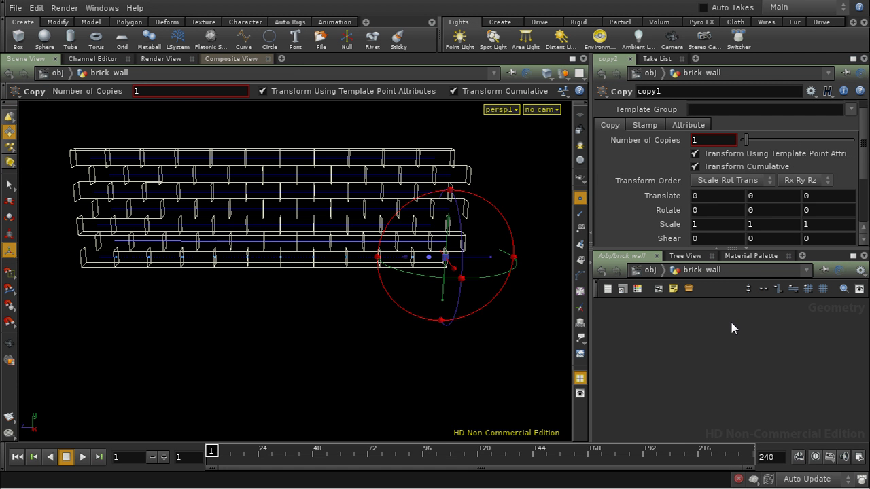
left_click_drag(867, 161, 861, 136)
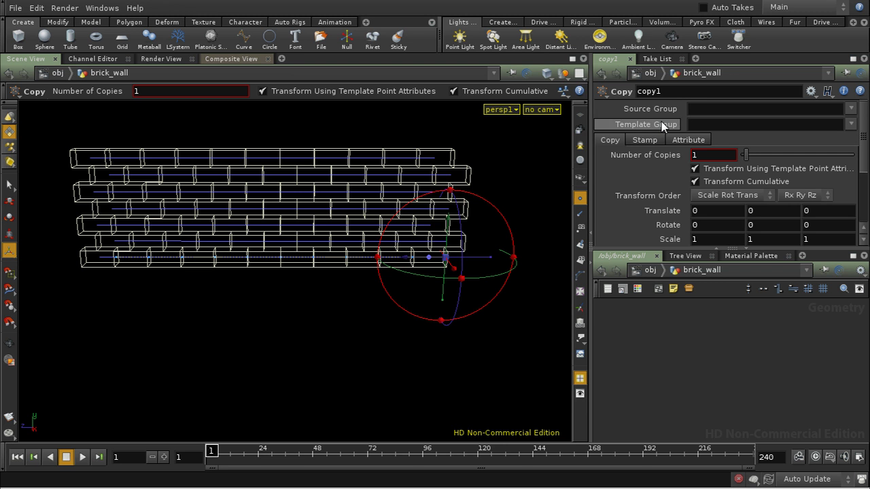
left_click(851, 125)
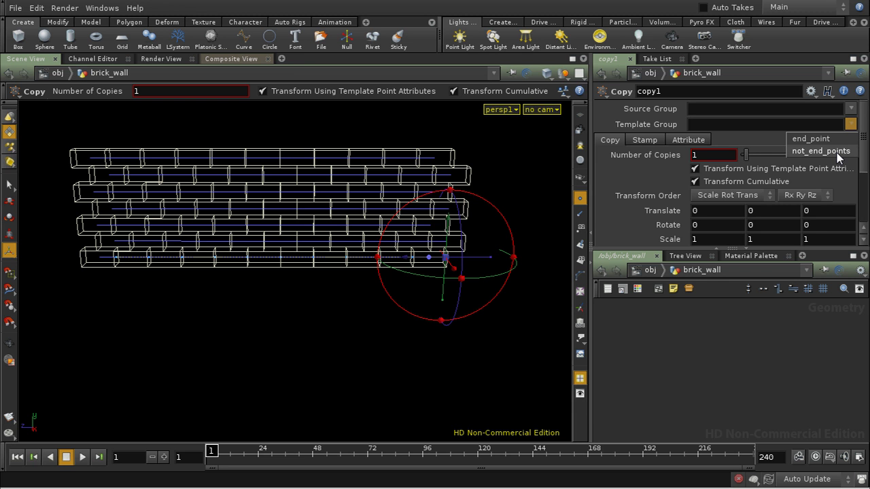
left_click(837, 151)
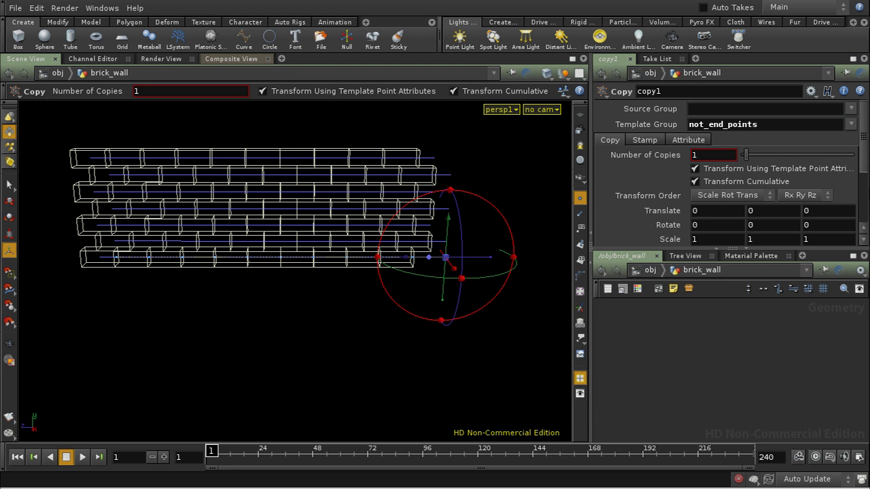
Maximize the network view and move the half_brick node beside xform1, level with the brick node
left_click(853, 256)
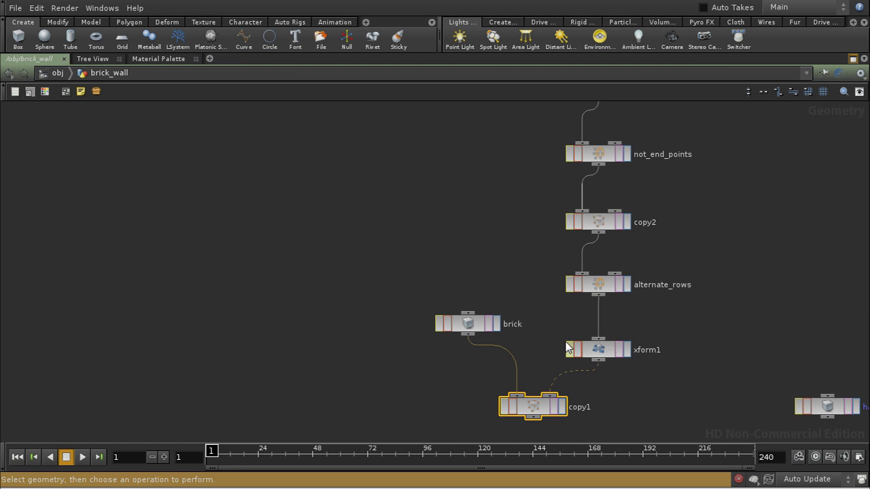
left_click_drag(823, 408, 700, 325)
middle_click_drag(707, 357, 587, 367)
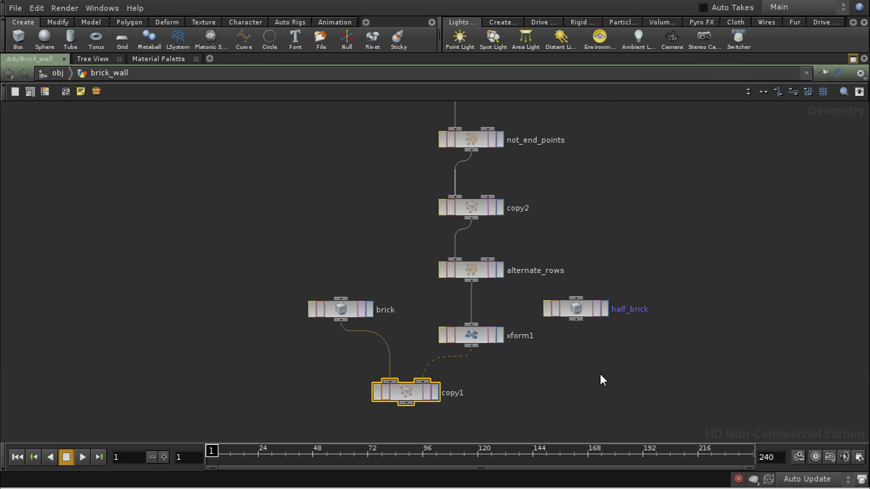
Add a Copy node below half_brick, wiring half_brick as its source and xform1 as its template input
key("Tab")
type("cop")
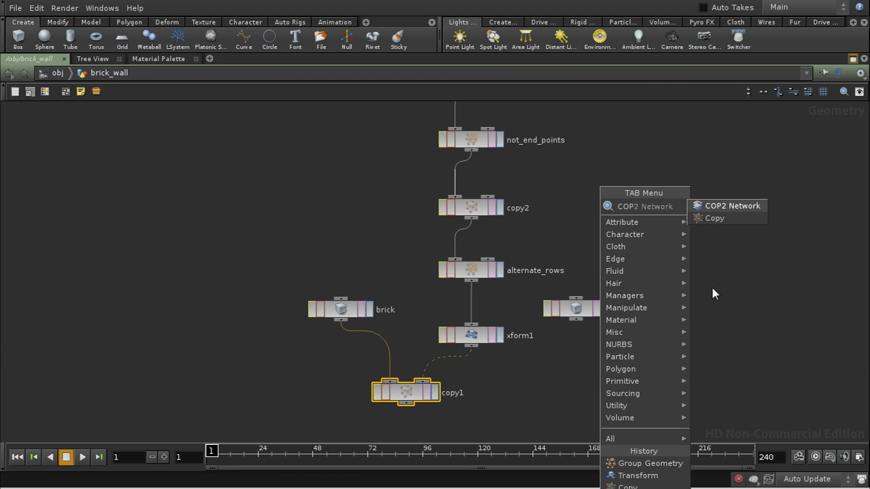
left_click(714, 218)
left_click(590, 396)
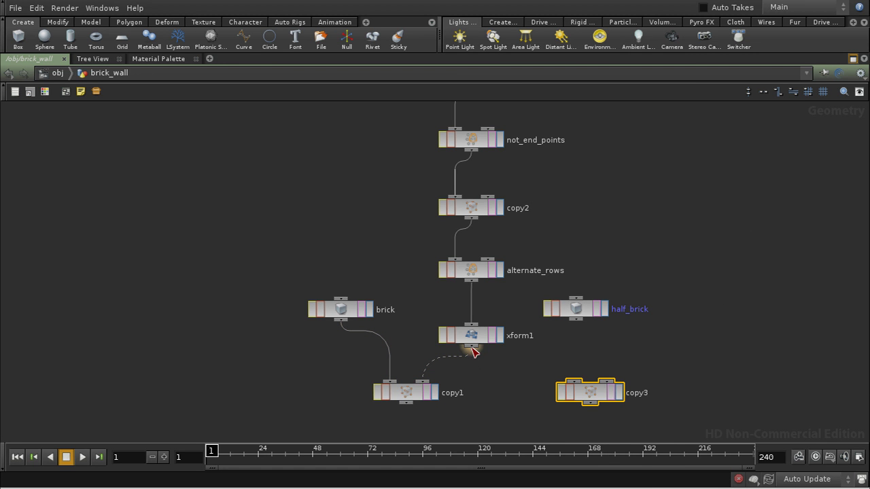
left_click_drag(471, 348, 607, 381)
left_click_drag(580, 325, 575, 382)
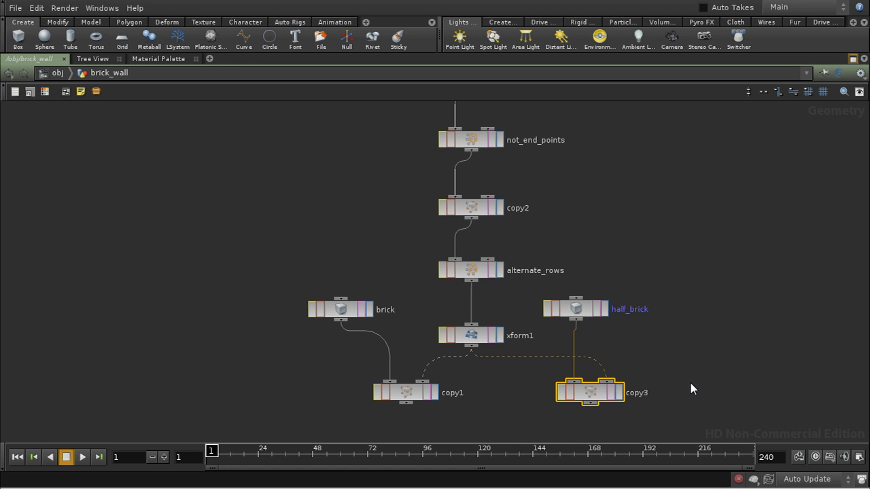
Restore the pane layout and set the template group of copy3 to end_point
left_click(853, 58)
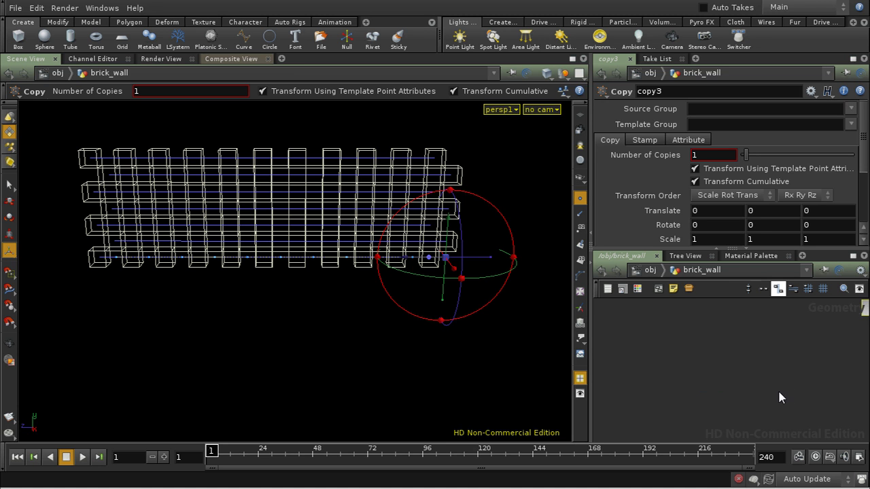
key("g")
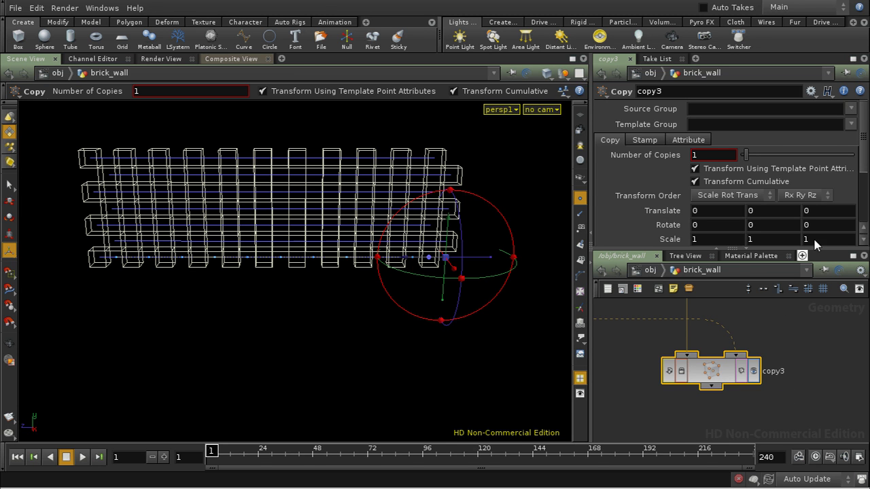
left_click(851, 125)
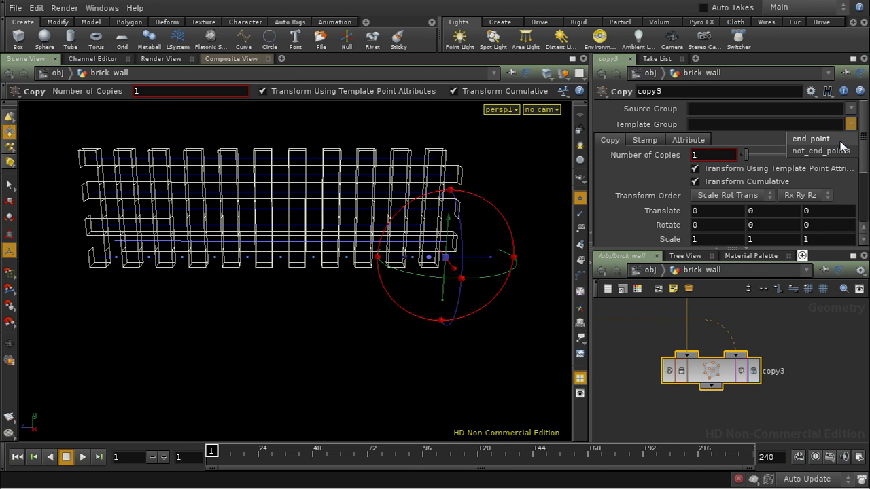
left_click(841, 140)
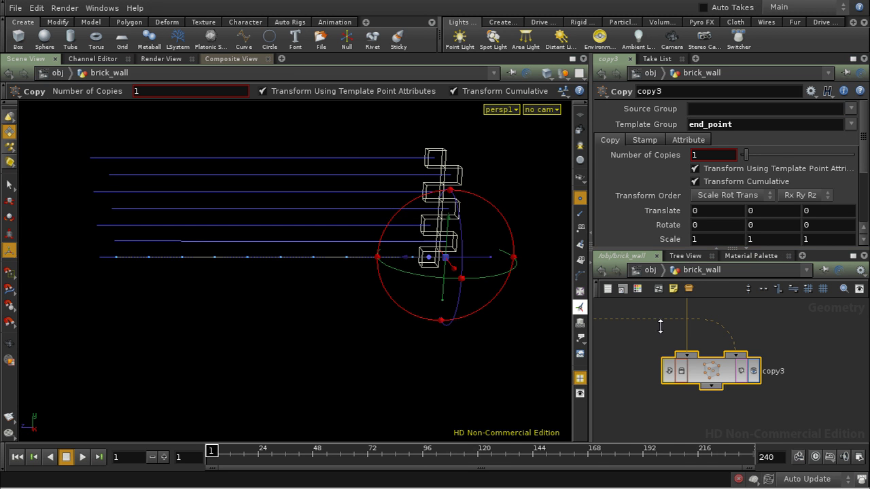
Add a Merge node below the two copy nodes, connect copy1 and copy3 to it, and display the merged wall
middle_click_drag(681, 412, 740, 379)
middle_click_drag(697, 397, 732, 381)
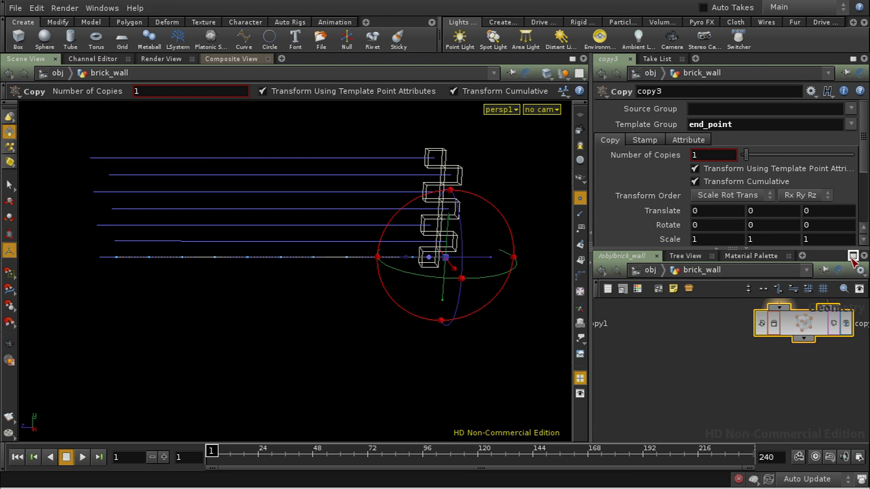
left_click(854, 255)
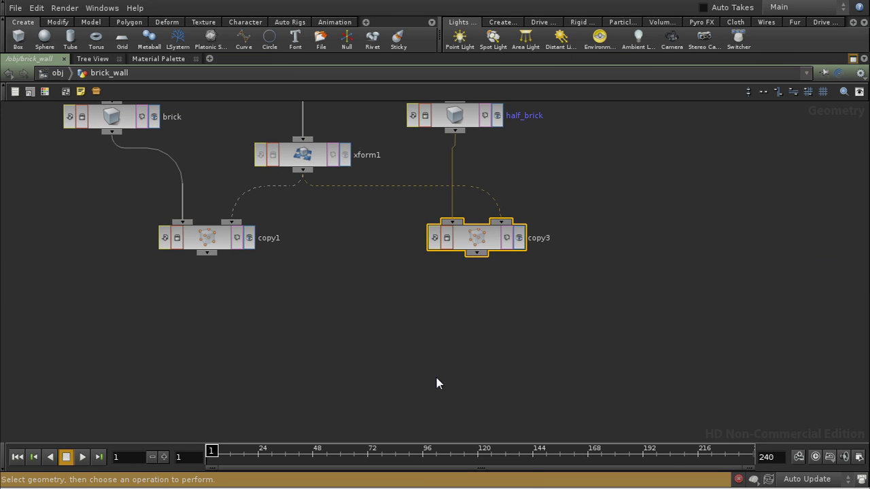
key("Tab")
type("Merge")
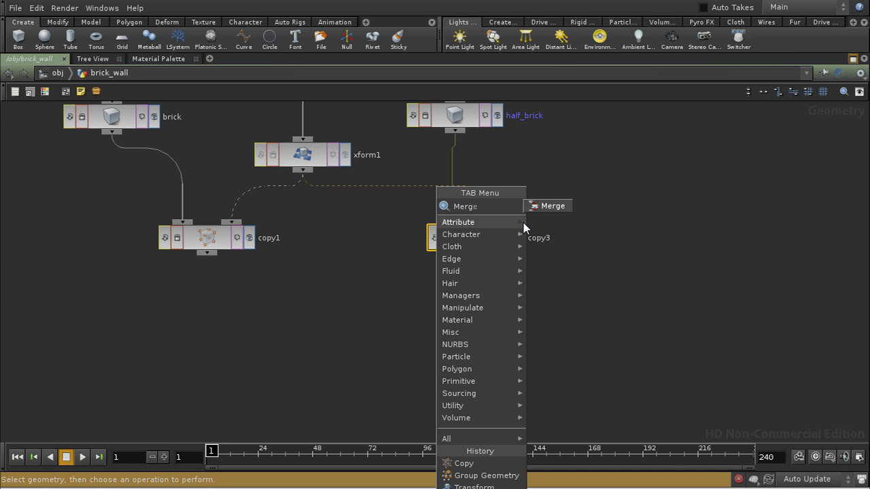
left_click(549, 206)
left_click(352, 374)
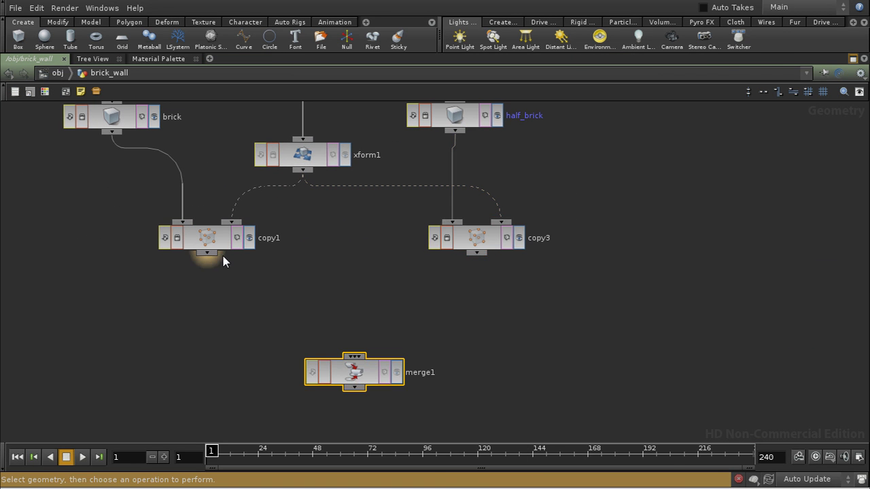
left_click_drag(207, 253, 355, 357)
left_click_drag(476, 255, 357, 356)
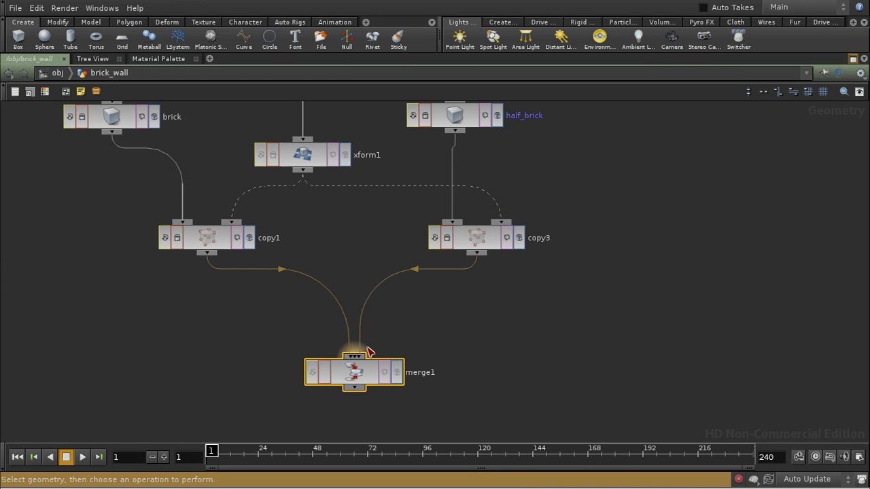
left_click(398, 373)
left_click(854, 59)
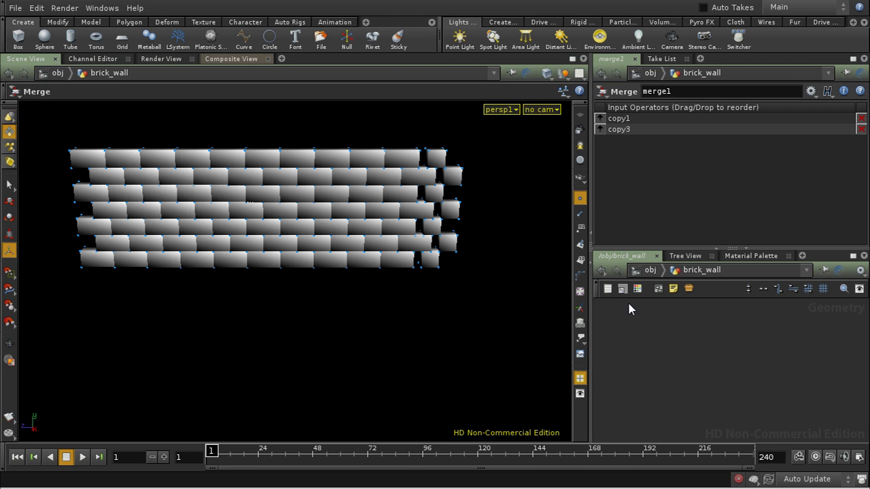
left_click(580, 291)
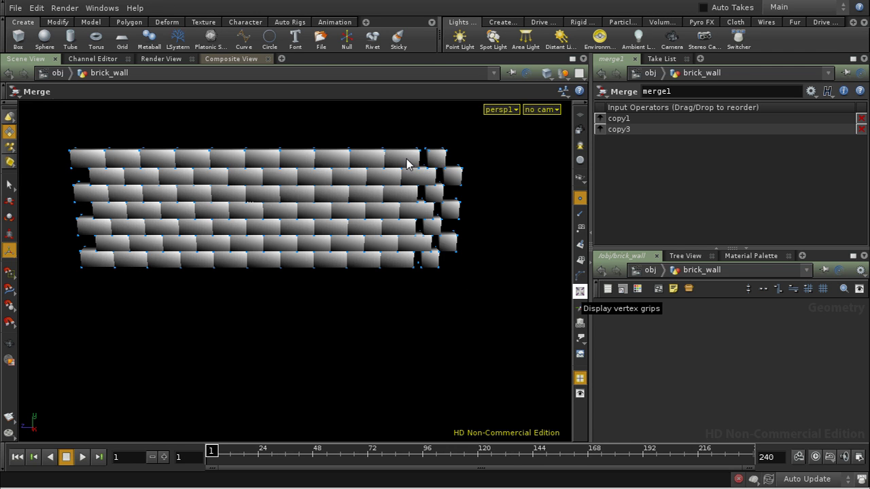
left_click(650, 270)
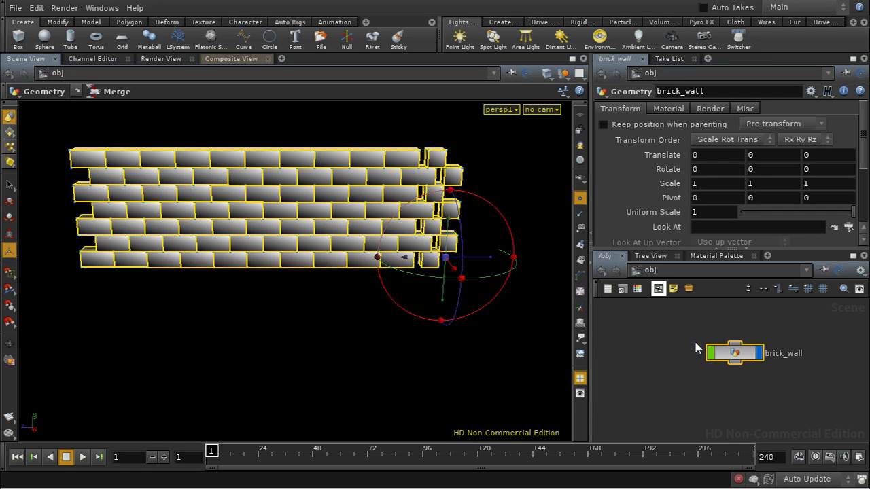
double_click(739, 353)
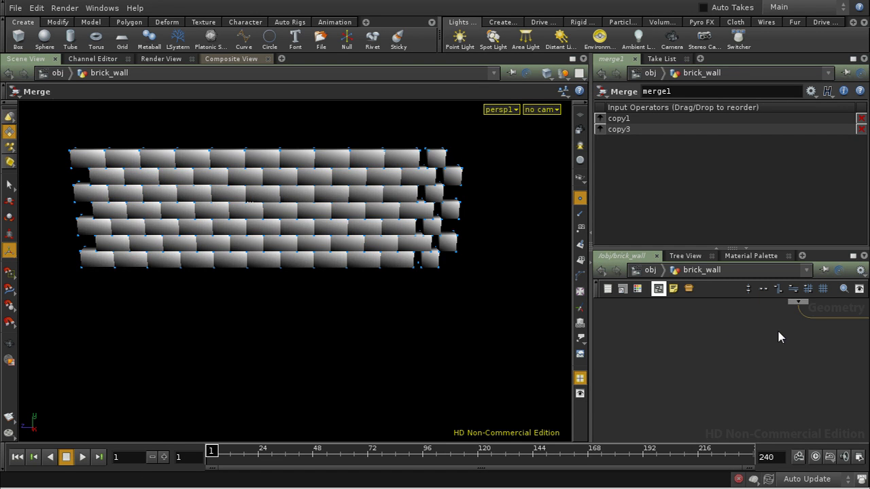
Insert a Transform node between the end_point and not_end_points nodes
middle_click_drag(759, 342, 661, 424)
middle_click_drag(817, 363, 769, 425)
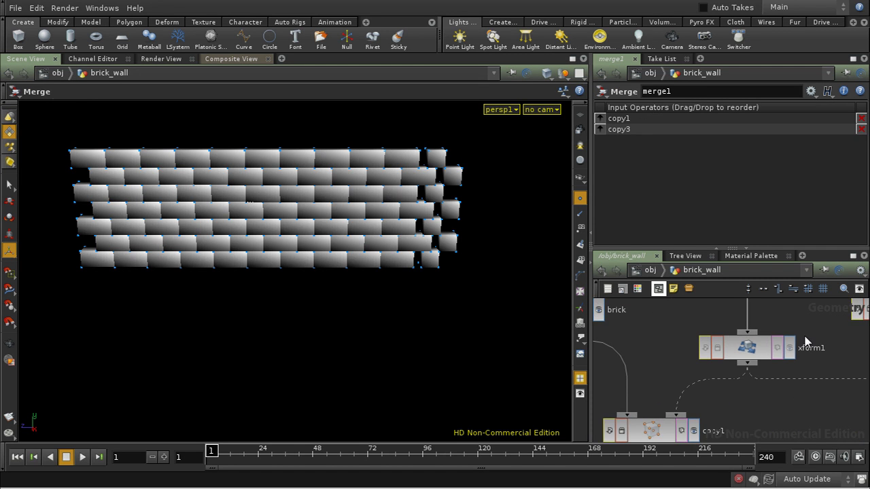
middle_click_drag(805, 338, 750, 423)
middle_click_drag(806, 360, 810, 457)
middle_click_drag(799, 349, 812, 416)
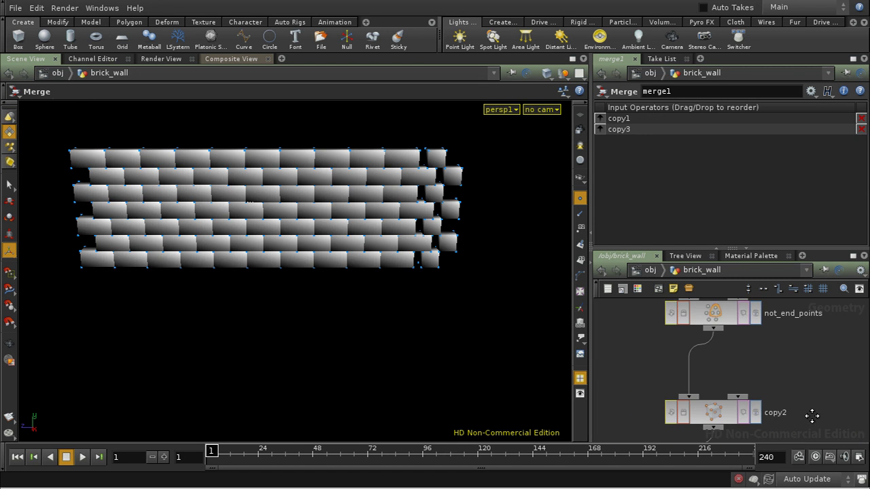
middle_click_drag(753, 319, 752, 389)
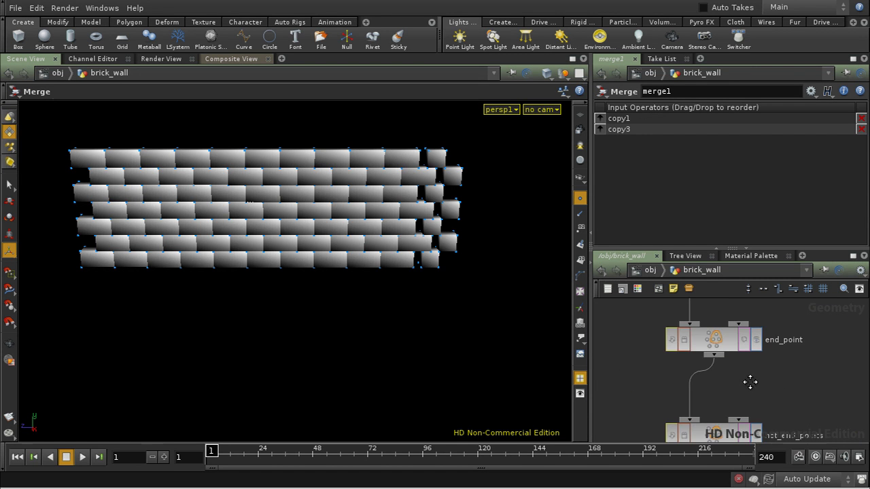
key("Tab")
type("tr")
left_click(700, 218)
left_click(721, 399)
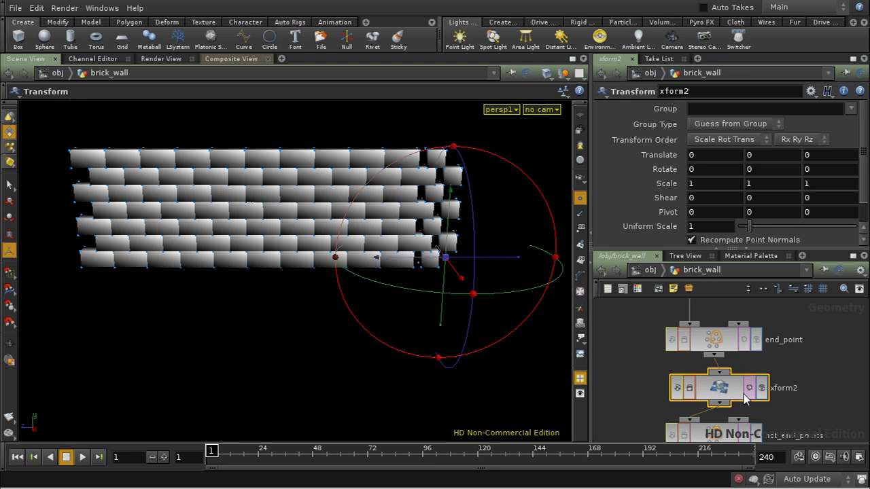
Restrict xform2 to the end_point group with group type Points, and translate it about 0.227 along Z
left_click(850, 110)
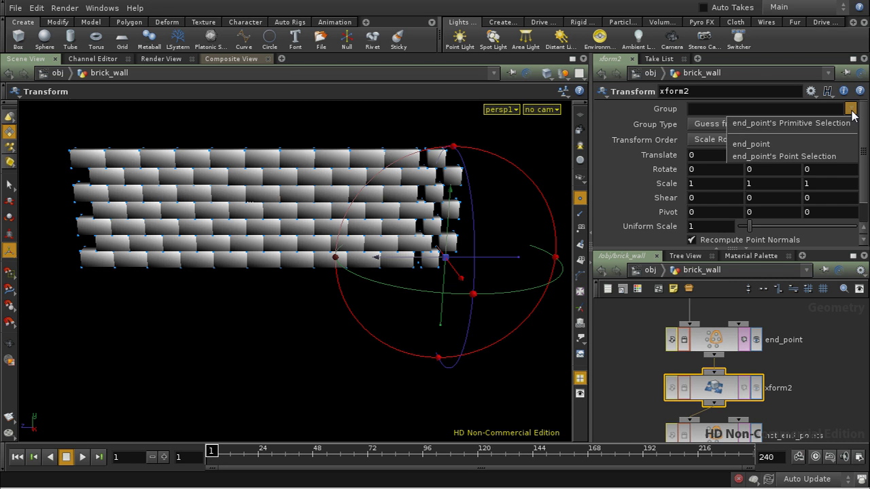
left_click(782, 144)
left_click(780, 126)
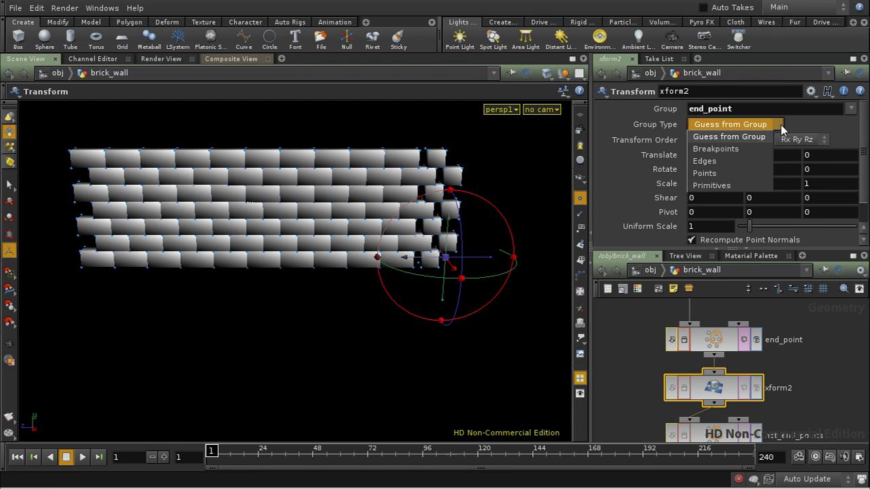
left_click(742, 169)
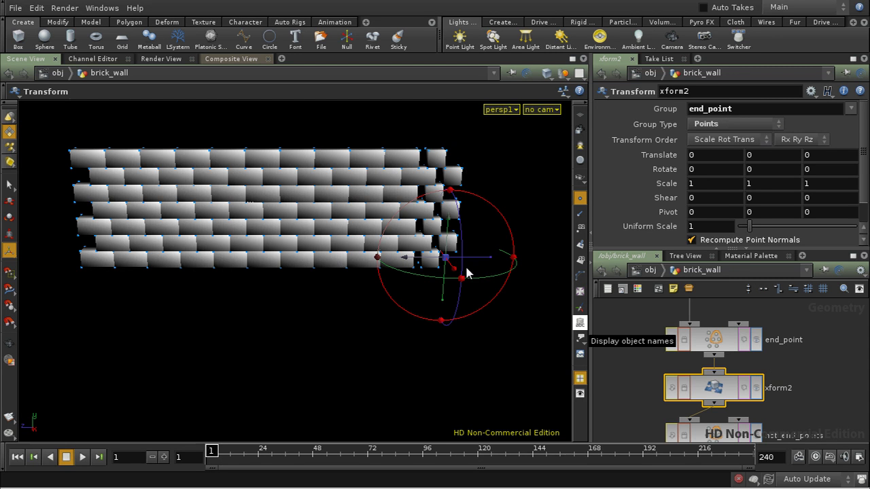
key("y")
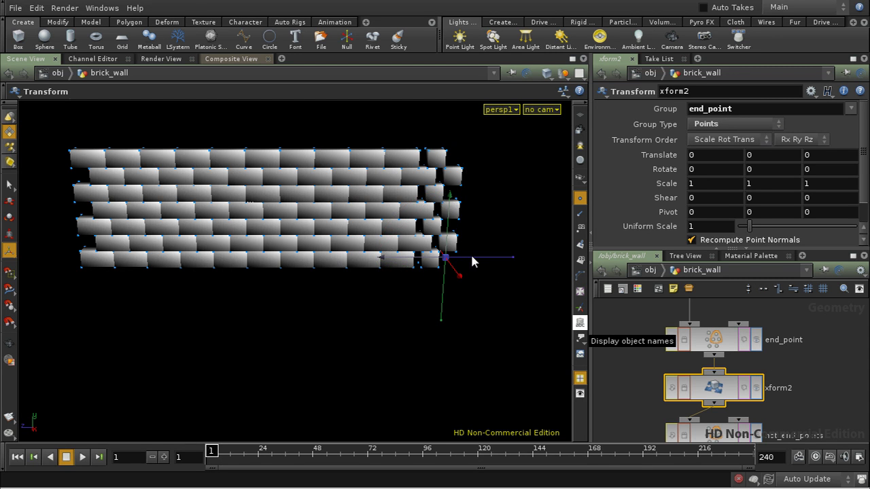
left_click_drag(472, 258, 463, 257)
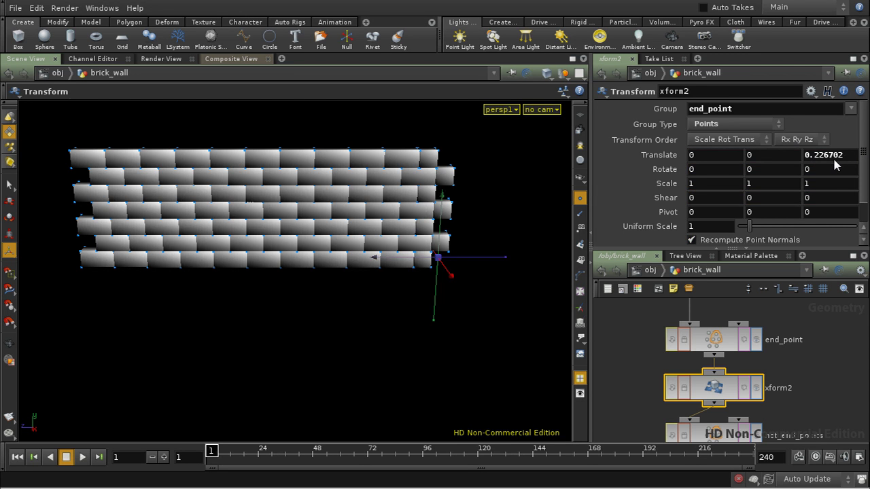
middle_click_drag(645, 343, 710, 392)
middle_click_drag(684, 358, 647, 351)
middle_click_drag(809, 406, 694, 340)
middle_click_drag(743, 382, 700, 340)
middle_click_drag(747, 396, 739, 340)
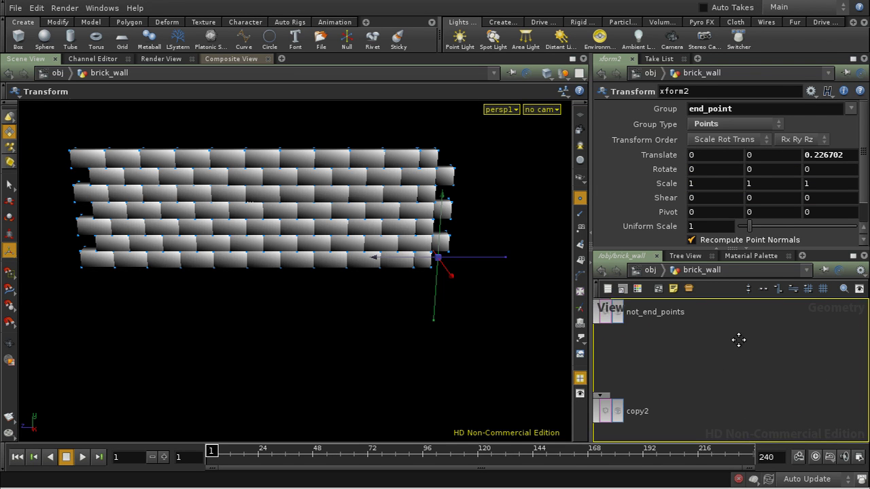
Copy the Z Size parameter of the half_brick box node
mouse_move(720, 406)
middle_mouse_down()
mouse_move(755, 394)
mouse_move(670, 375)
middle_mouse_up()
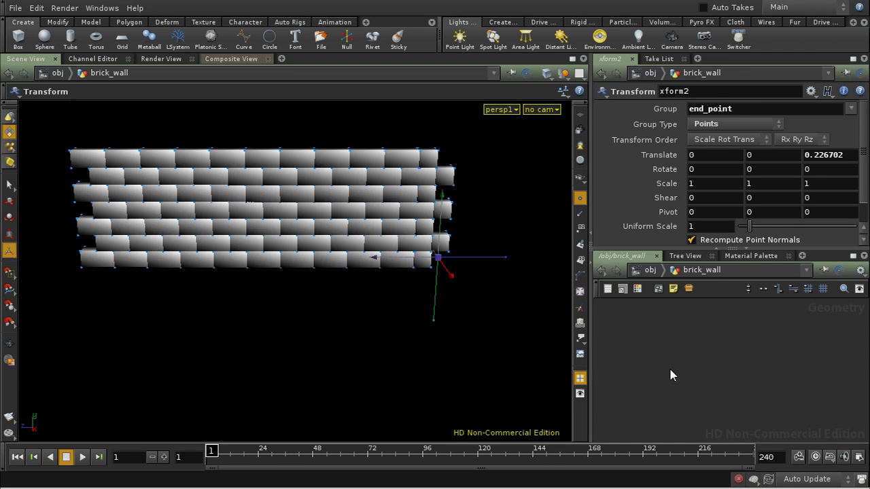
left_click(853, 256)
middle_click_drag(386, 297, 490, 182)
middle_click_drag(425, 329, 498, 262)
left_click(353, 275)
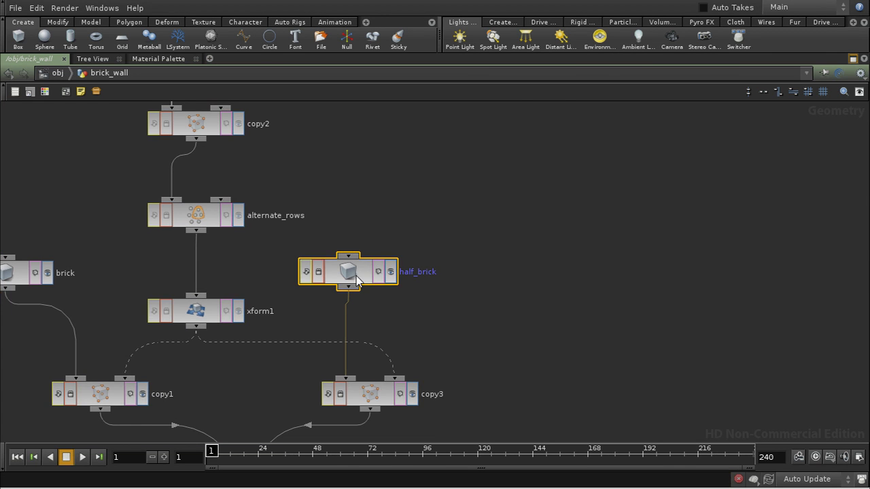
left_click(853, 58)
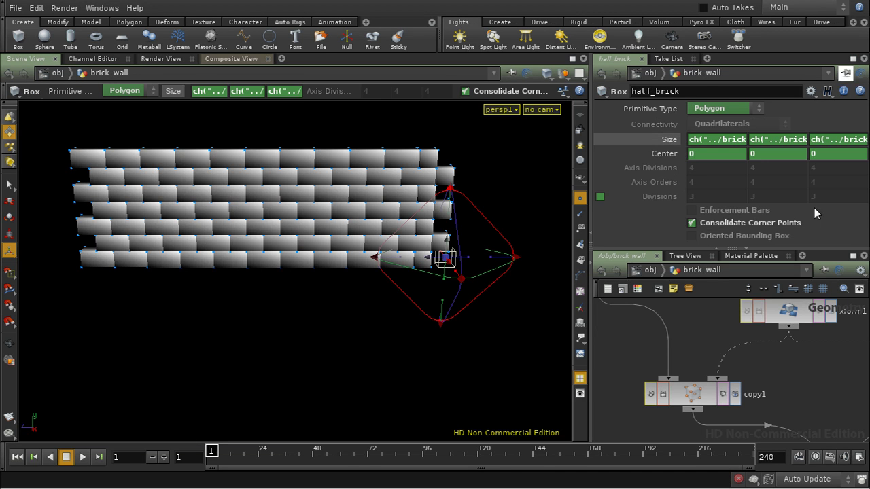
right_click(819, 145)
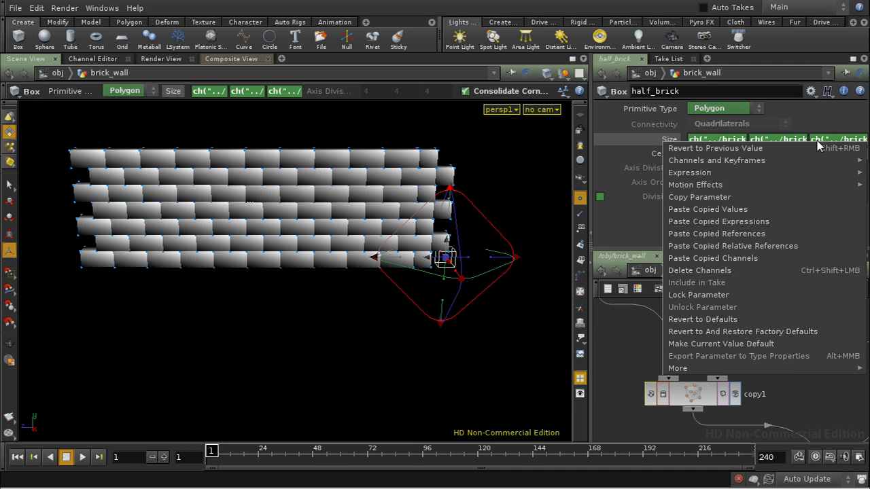
left_click(787, 197)
Paste the copied half_brick Z size as a relative reference into the Z Translate of xform2
middle_click_drag(712, 333, 771, 377)
middle_click_drag(756, 308, 678, 391)
middle_click_drag(670, 350, 658, 418)
middle_click_drag(655, 321, 663, 405)
middle_click_drag(661, 336, 659, 374)
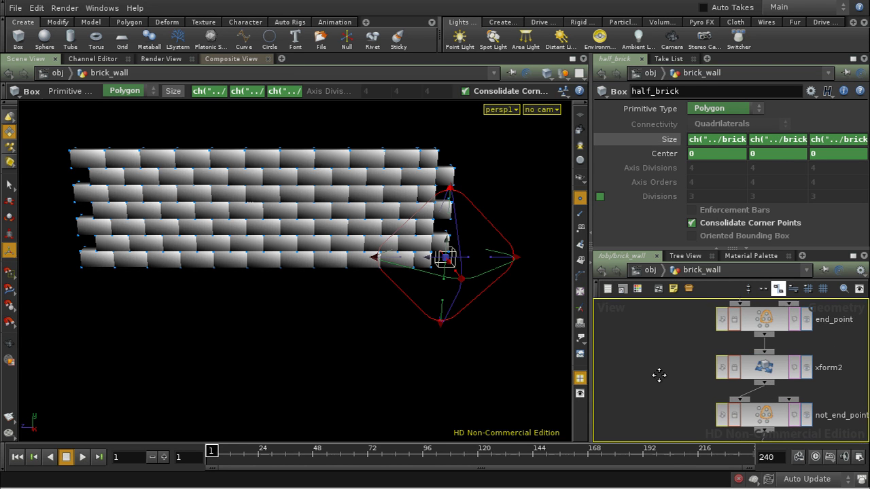
left_click(758, 368)
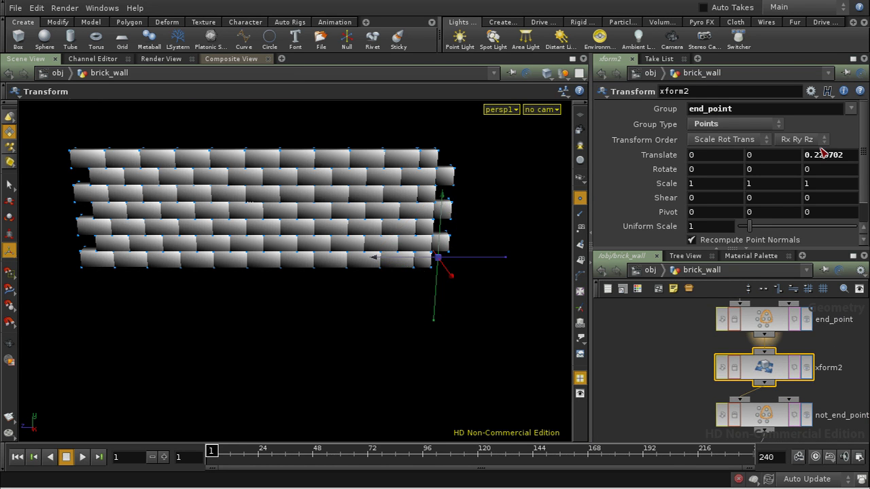
right_click(818, 157)
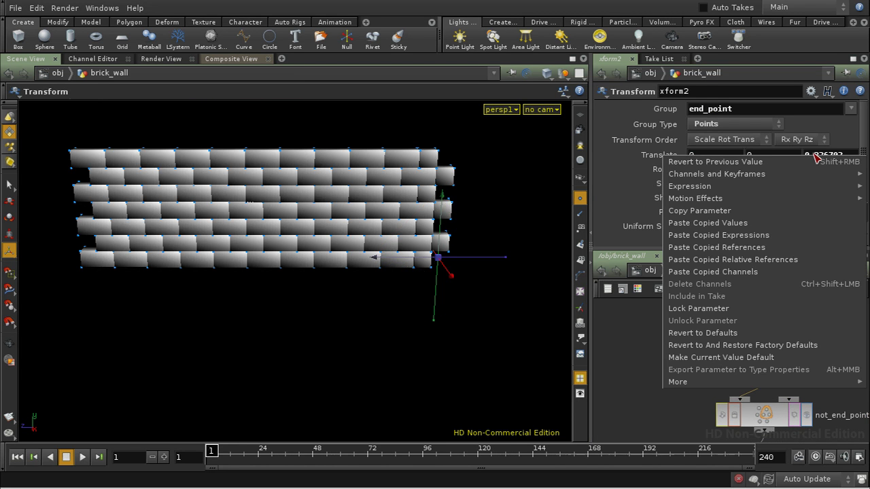
left_click(787, 261)
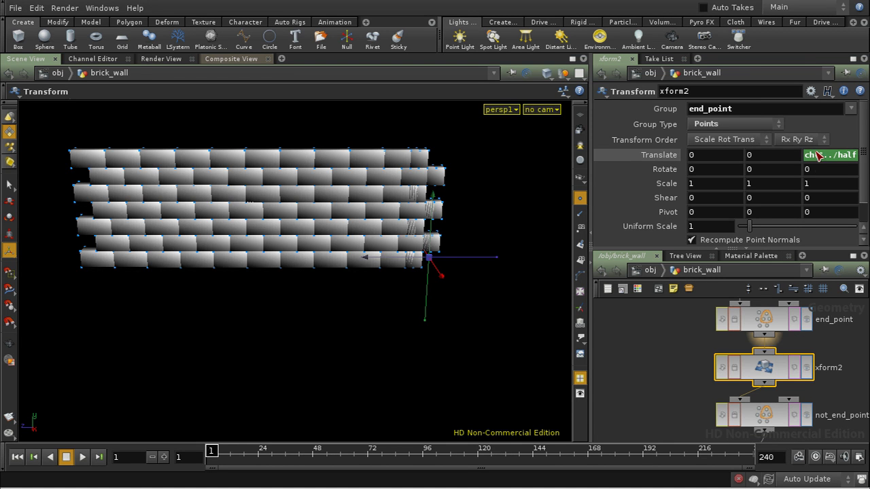
Extend xform2's Z Translate expression to ch("../half_brick/sizez") * 0.5 and restore the pane layout
left_click(853, 59)
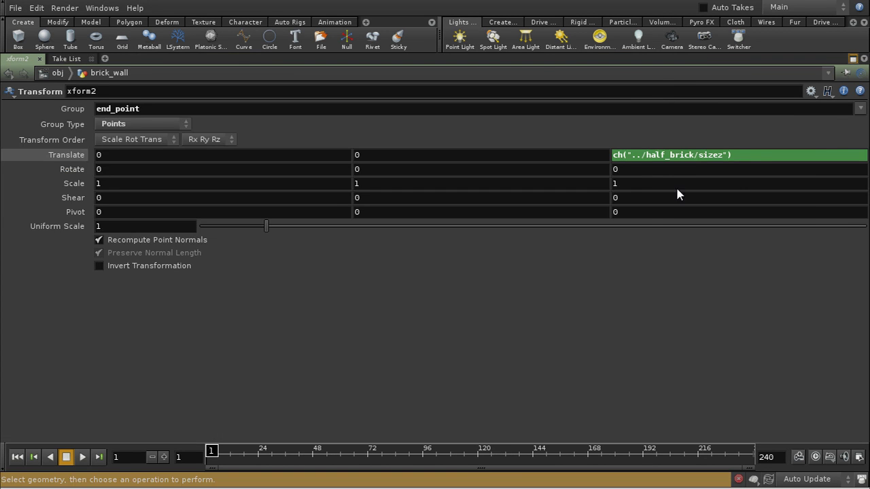
left_click(751, 156)
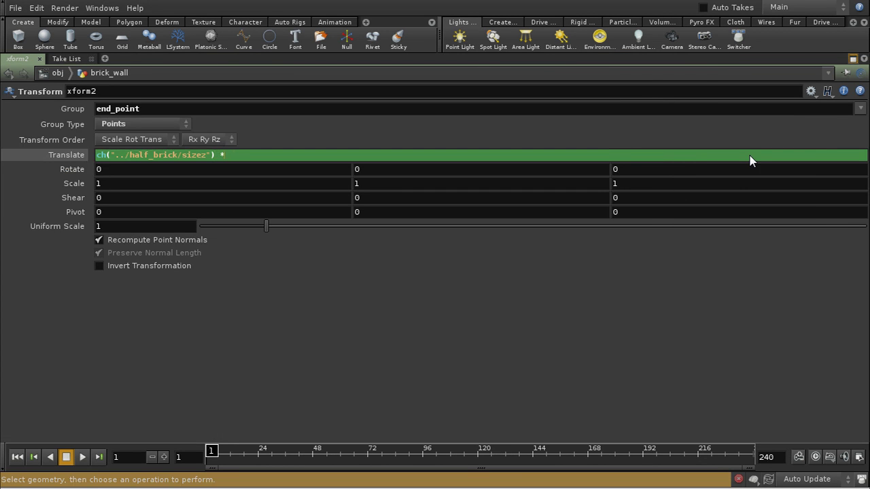
key("Return")
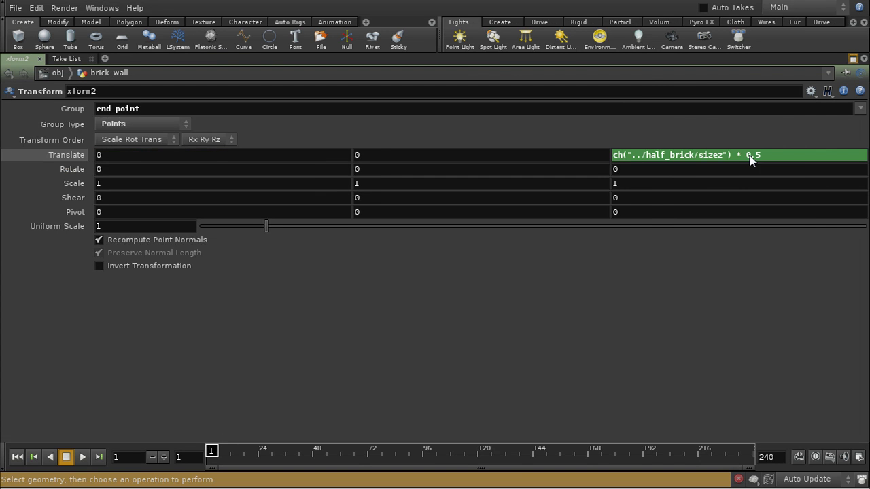
left_click(853, 59)
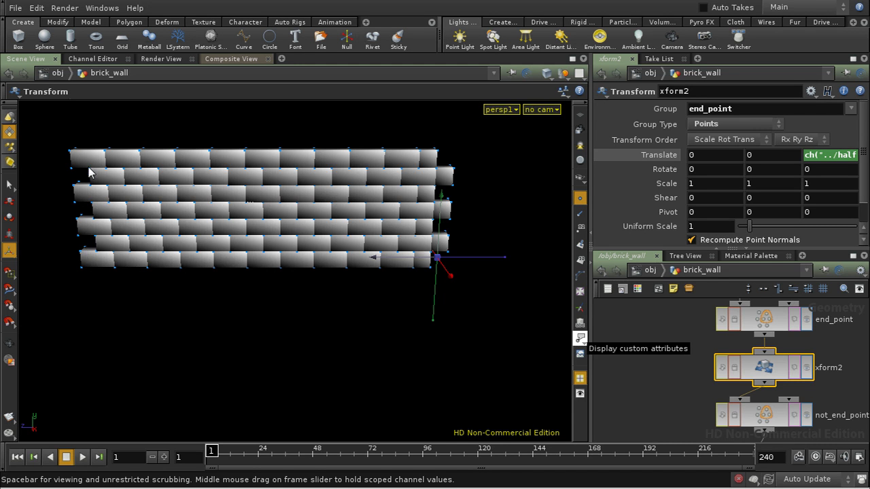
middle_click_drag(683, 419, 653, 383)
middle_click_drag(810, 396, 781, 327)
scroll(773, 369, "down", 4)
left_click_drag(709, 352, 709, 333)
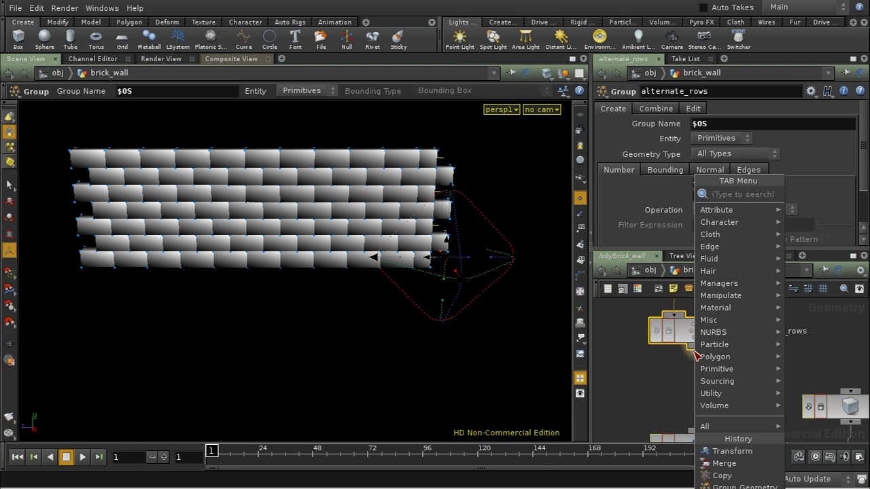
mouse_move(714, 356)
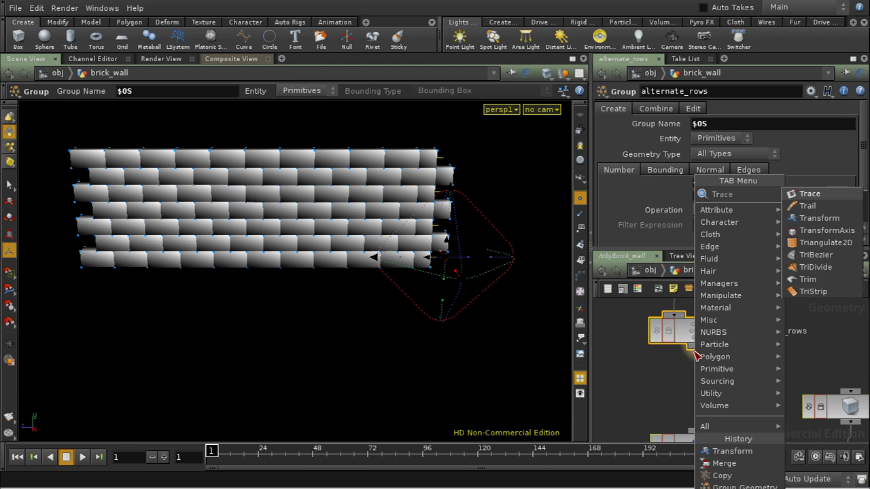
left_click(819, 218)
left_click(714, 391)
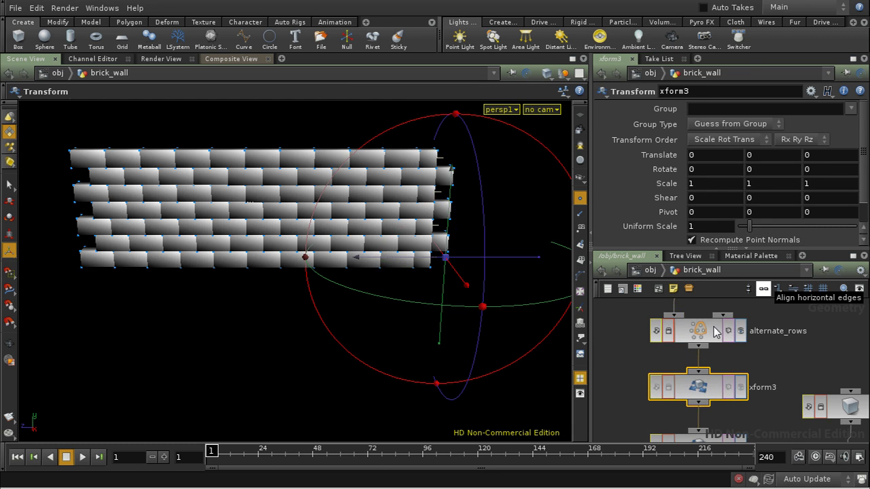
middle_click_drag(780, 415, 777, 391)
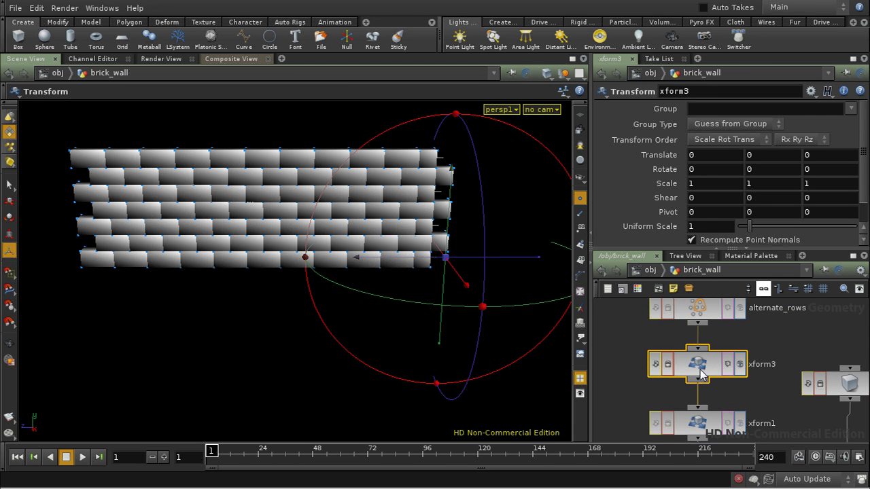
key("Delete")
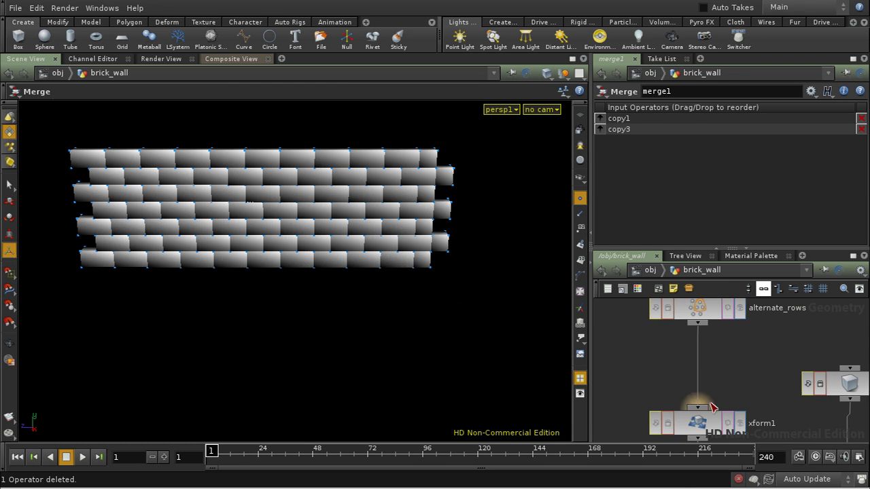
Set the Y rotation of xform1, which acts on the alternate_rows group, to 180
left_click_drag(720, 419, 720, 382)
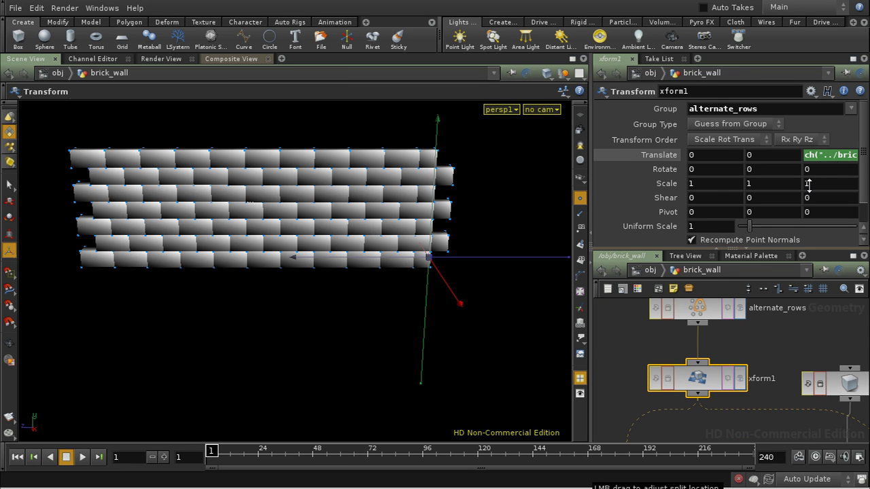
left_click(780, 172)
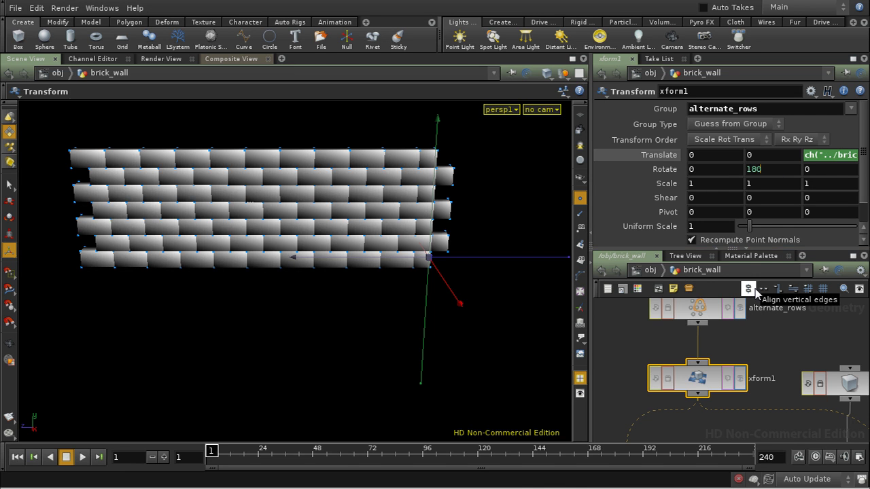
key("Return")
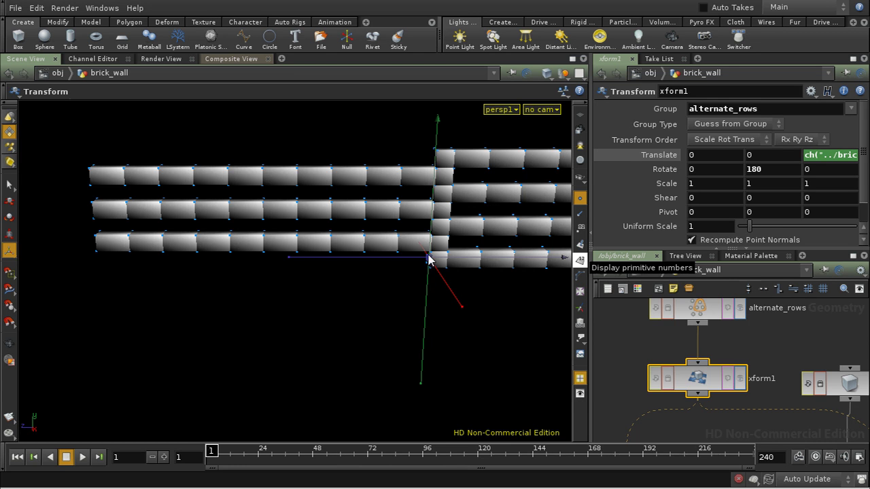
Display and select the line1 node at the start of the network
scroll(645, 324, "up", 5)
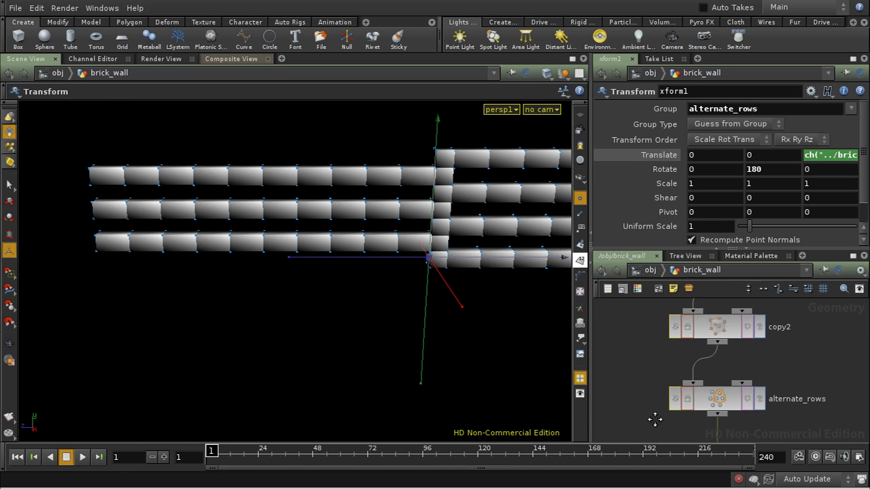
scroll(639, 336, "up", 8)
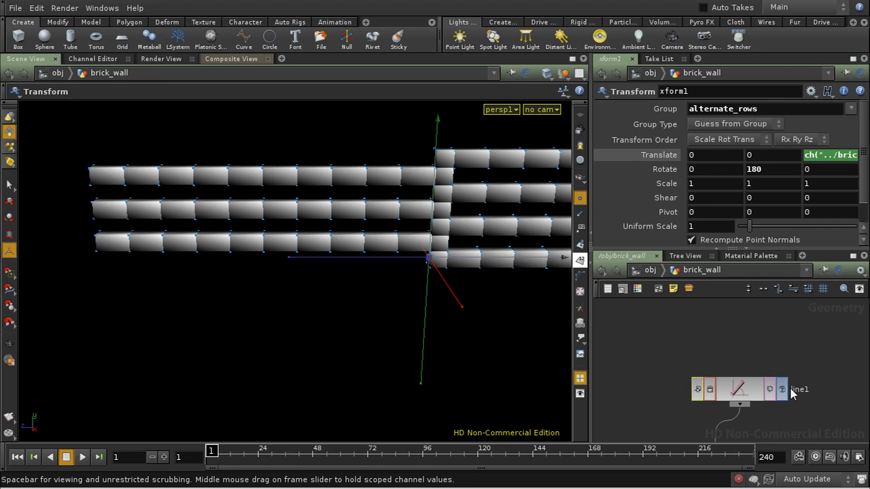
left_click(782, 388)
left_click(753, 393)
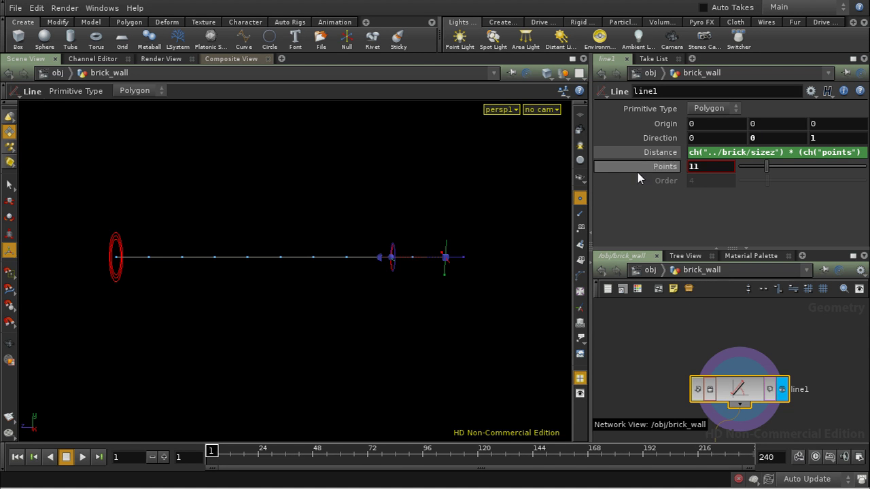
Link line1's Z Origin to its own Distance parameter with the expression ch("dist") * 0.5
right_click(756, 157)
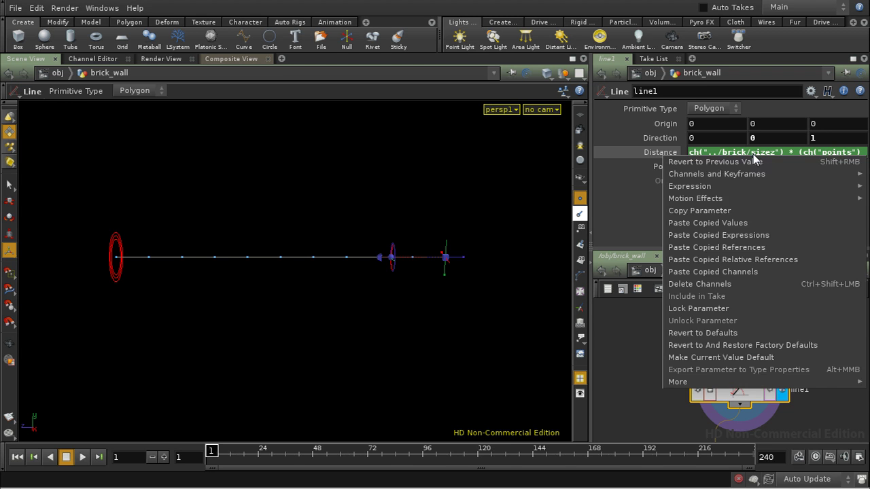
left_click(756, 211)
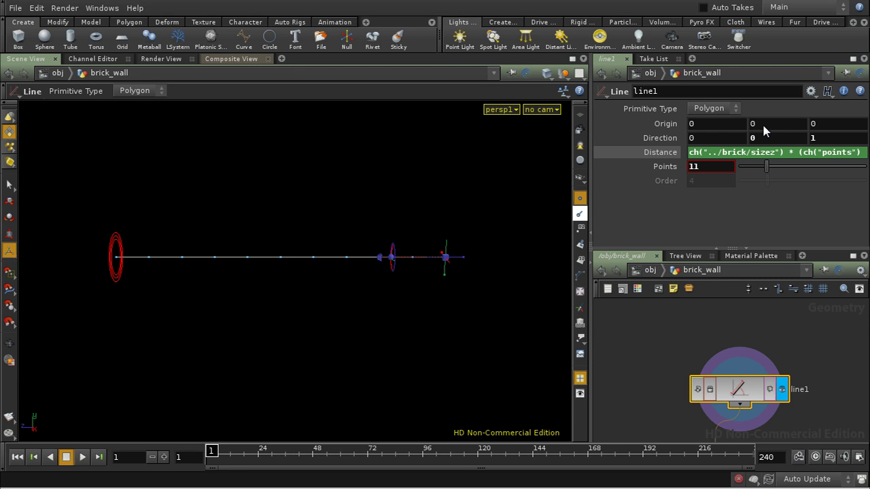
right_click(843, 125)
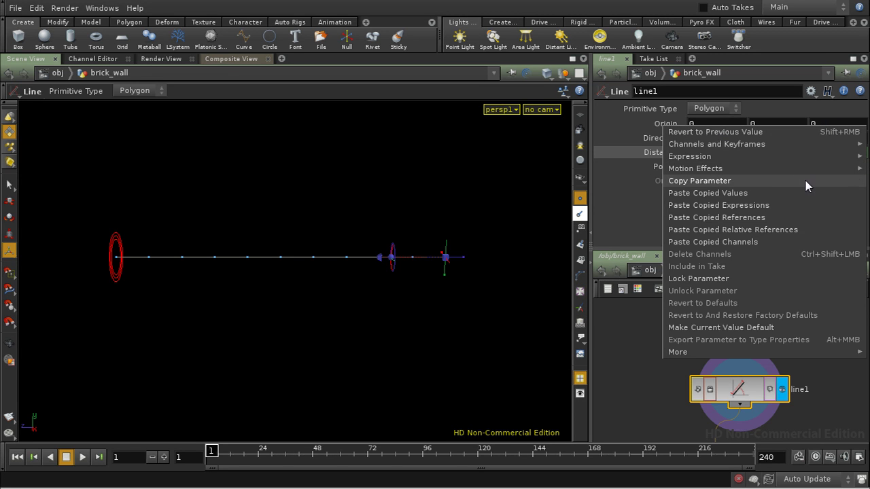
left_click(810, 231)
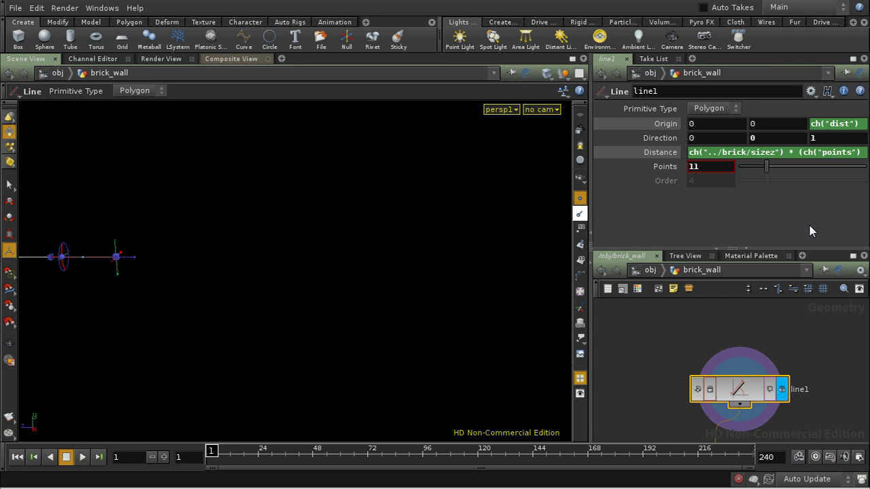
left_click(858, 127)
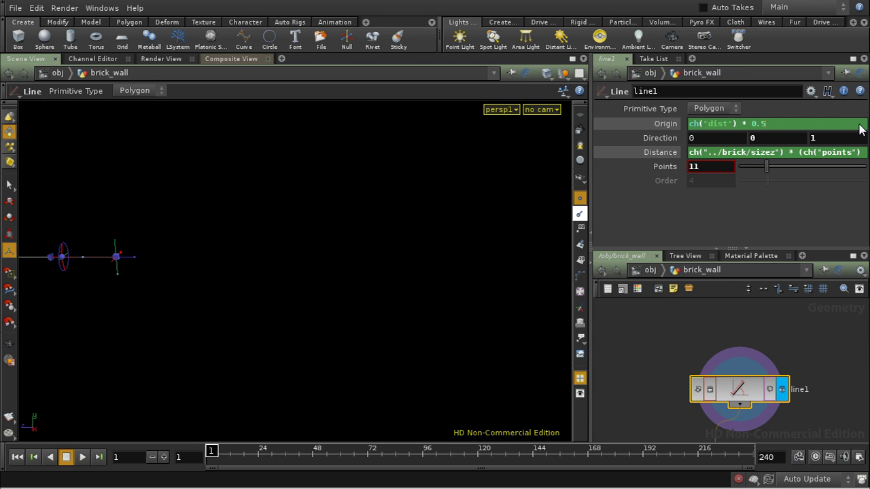
key("Return")
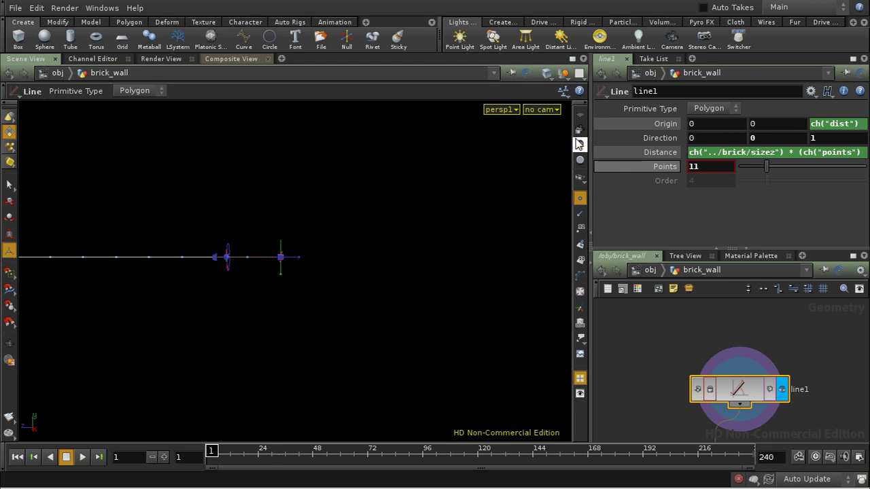
Show the reference grid in the viewport and view the line from above at an angle
left_click(579, 129)
key("space")
middle_click_drag(297, 290, 316, 326)
right_click_drag(316, 326, 320, 359)
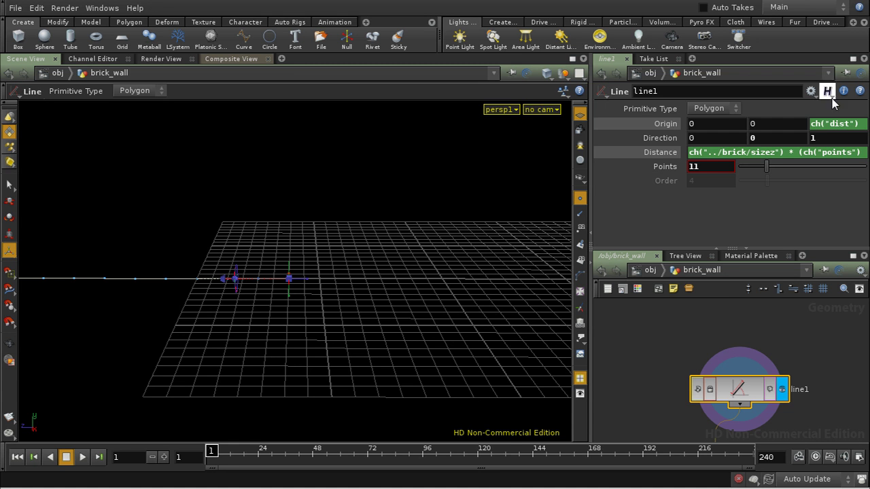
Negate line1's Z Origin expression to -ch("dist") * 0.5 and check the line's position against the grid
left_click(813, 125)
key("Home")
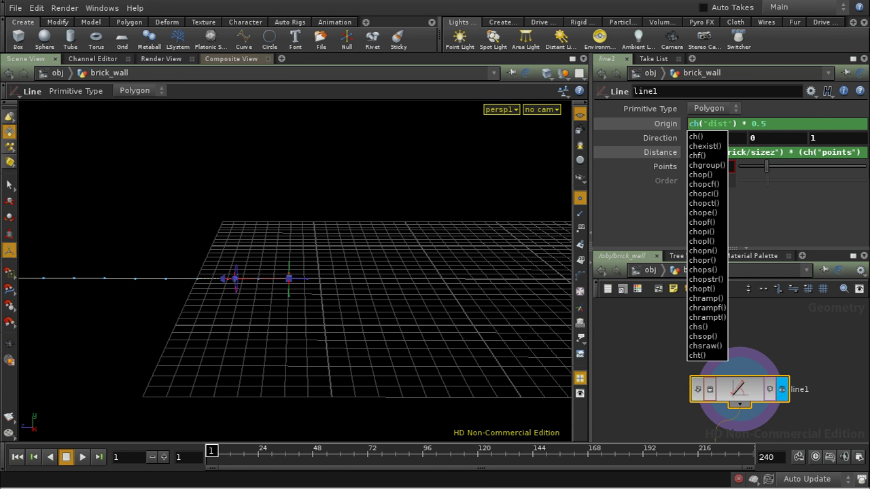
type("-")
key("Return")
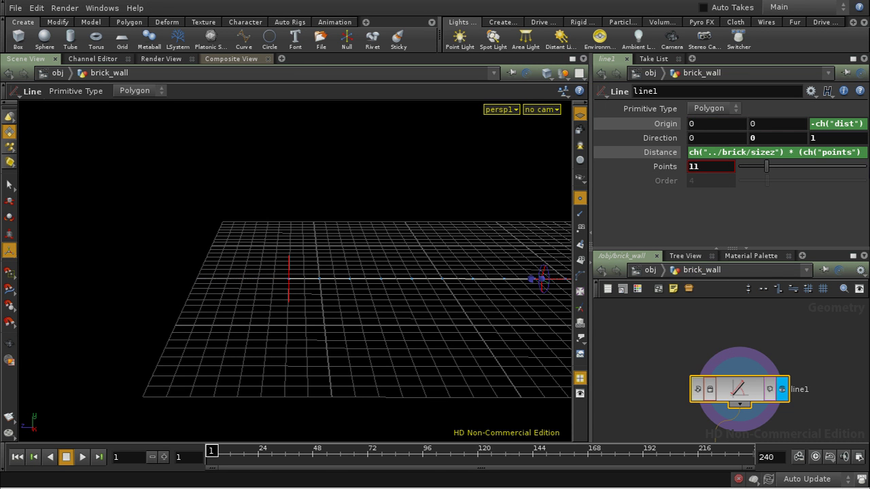
key("Escape")
left_click_drag(445, 259, 433, 369)
key("Return")
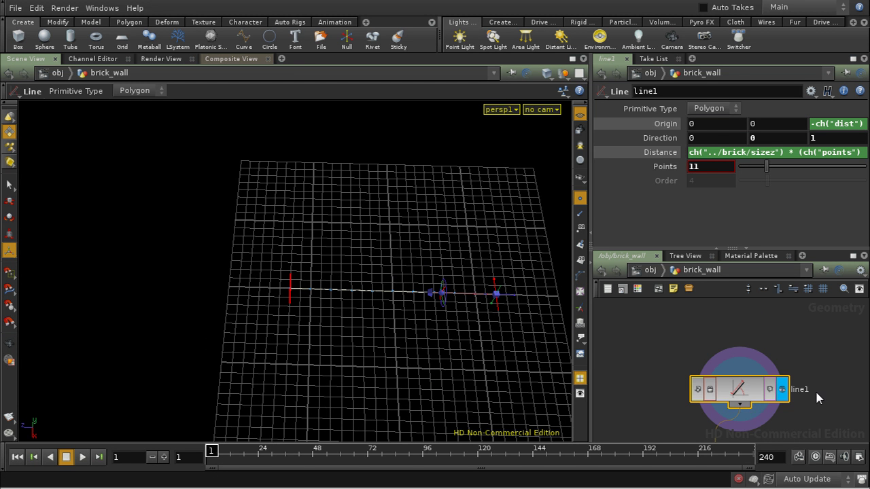
Select and display xform1 to inspect the row lines above the grid
middle_click_drag(819, 399, 808, 318)
middle_click_drag(807, 415, 756, 327)
left_click(713, 367)
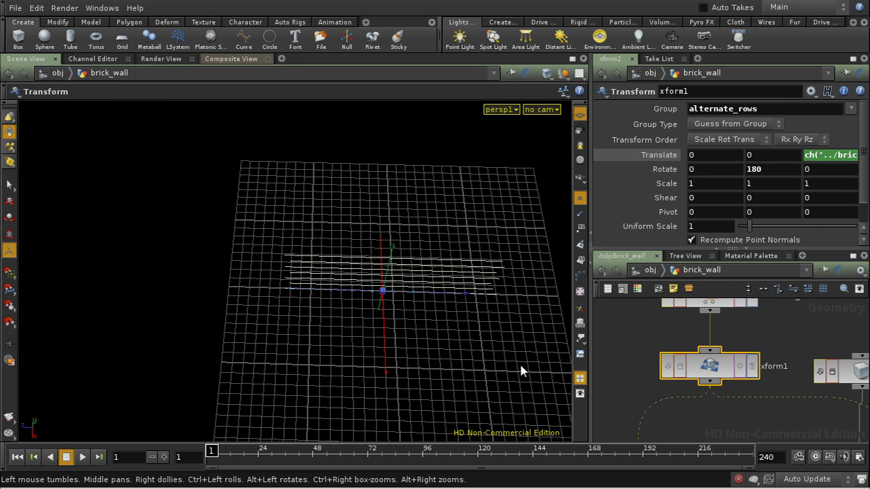
left_click_drag(521, 370, 511, 270)
key("Return")
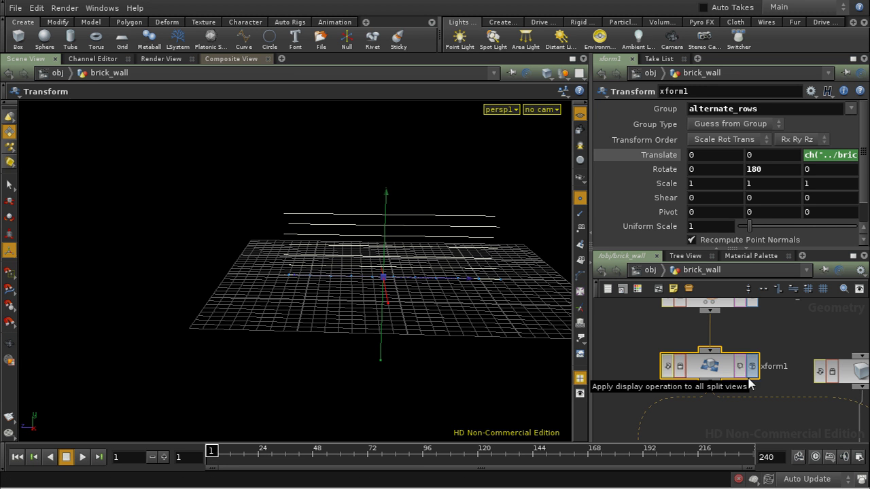
Display and select merge1, and view the combined full and half bricks in the viewport
middle_click_drag(747, 409, 752, 304)
middle_click_drag(723, 363, 775, 384)
middle_click_drag(811, 418, 747, 322)
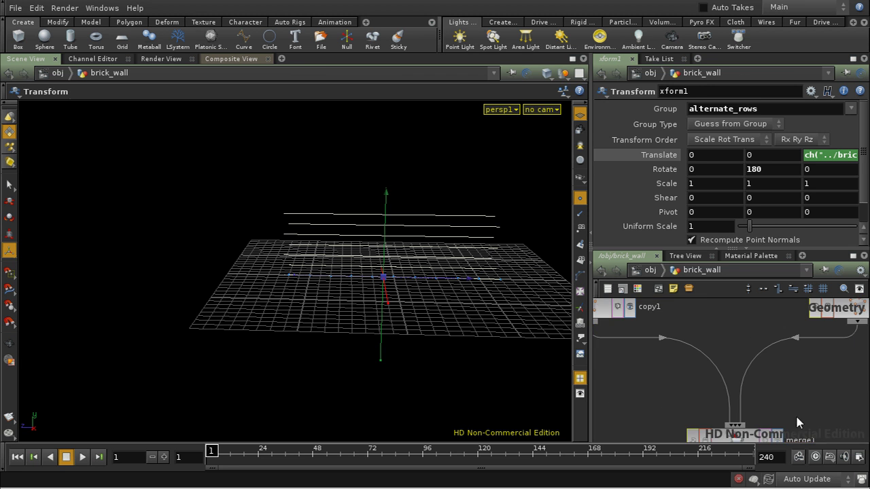
left_click(764, 379)
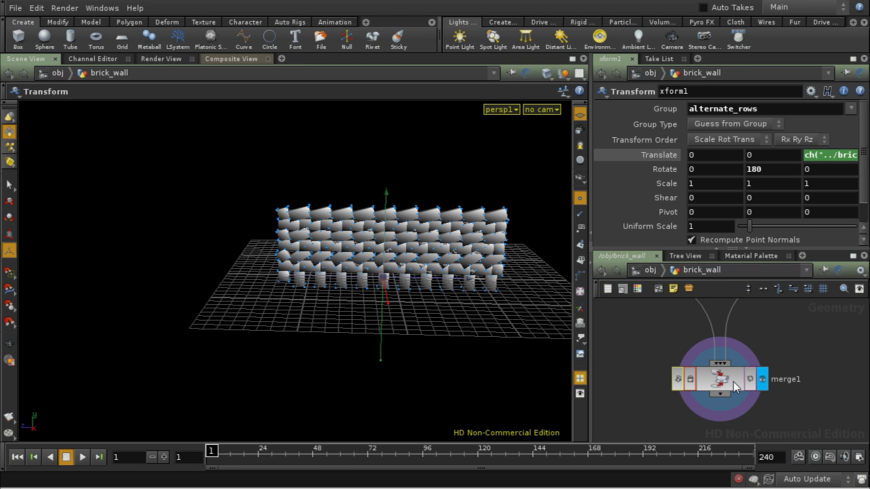
left_click(733, 382)
right_click_drag(480, 245, 444, 184, "alt")
key("Return")
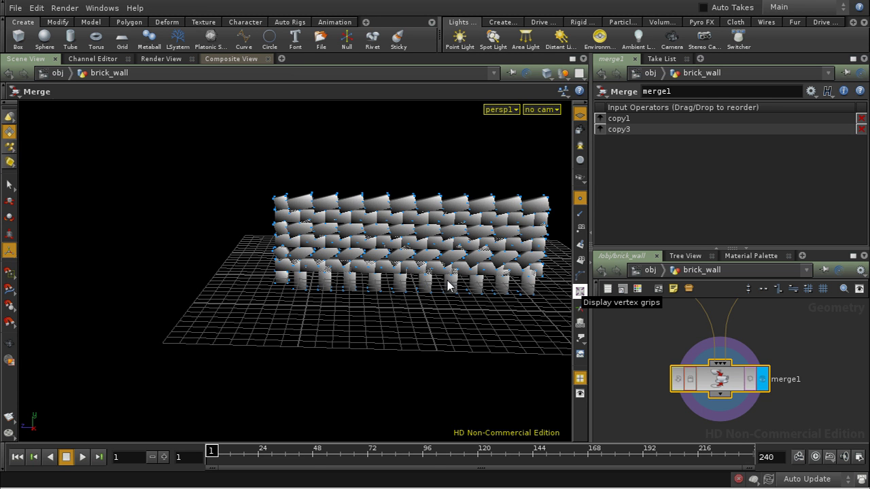
Turn off Transform Using Template Point Attributes on copy1, which places the full bricks
middle_click_drag(750, 326, 788, 418)
mouse_move(665, 323)
middle_mouse_down()
mouse_move(703, 381)
mouse_move(659, 374)
mouse_move(728, 413)
mouse_move(721, 430)
mouse_move(751, 351)
middle_mouse_up()
middle_click_drag(721, 388, 782, 386)
left_click(695, 403)
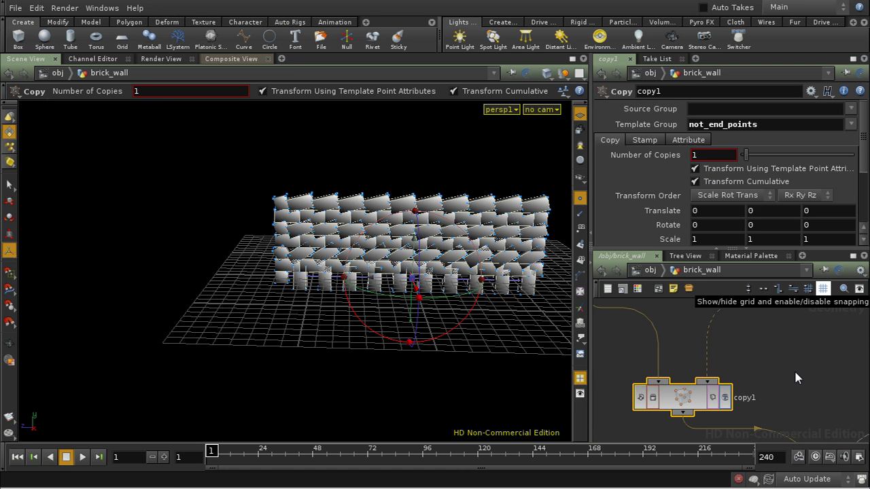
middle_click_drag(693, 350, 695, 374)
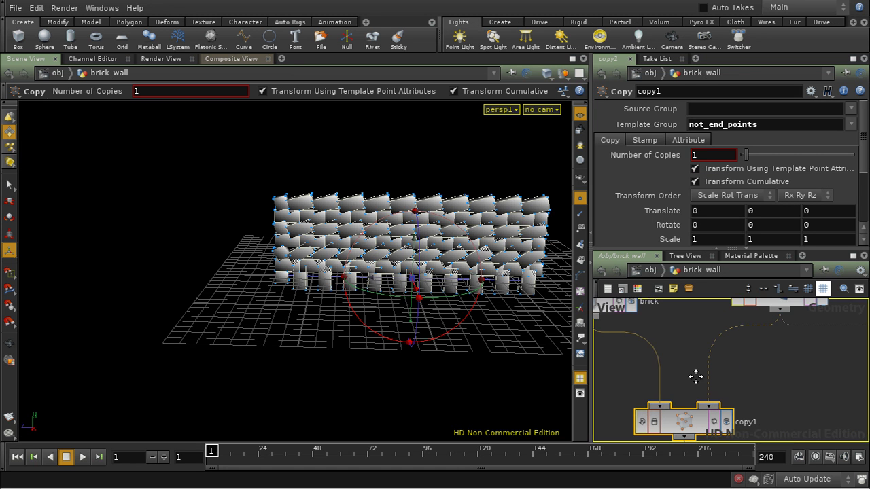
middle_click_drag(791, 342, 797, 404)
middle_click_drag(730, 339, 708, 329)
middle_click_drag(731, 378, 750, 331)
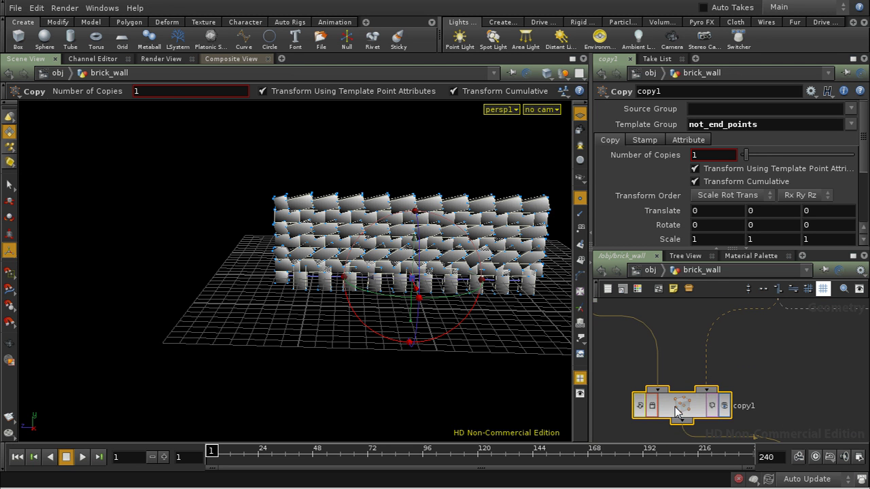
left_click(695, 168)
Turn off Transform Using Template Point Attributes on copy3, and select merge1 to inspect the whole wall
middle_click_drag(765, 377, 627, 390)
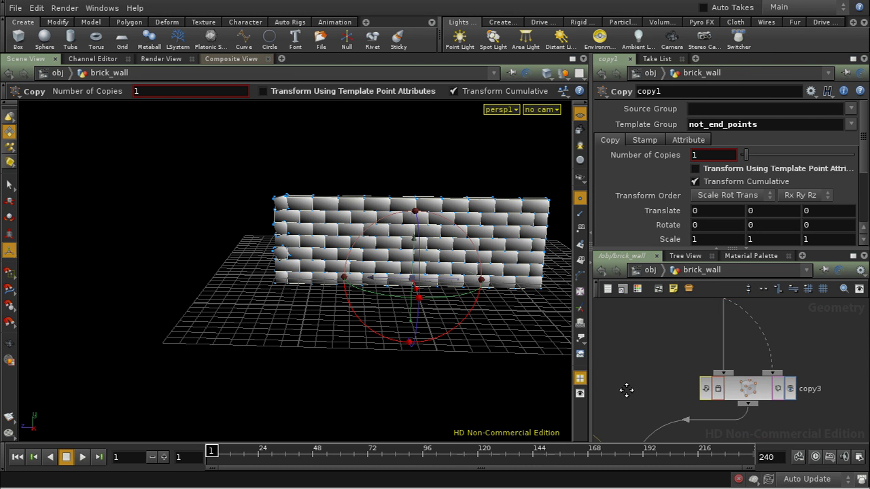
left_click(752, 396)
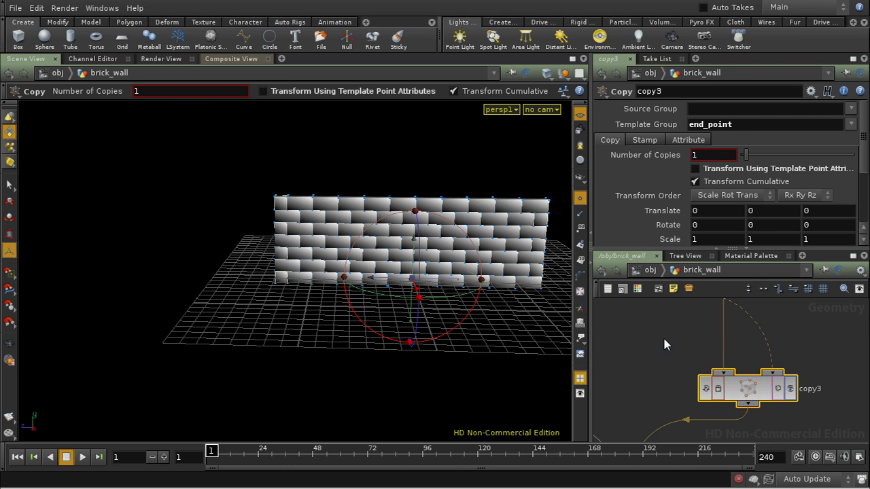
middle_click_drag(665, 347, 688, 289)
middle_click_drag(711, 381, 768, 340)
left_click(711, 423)
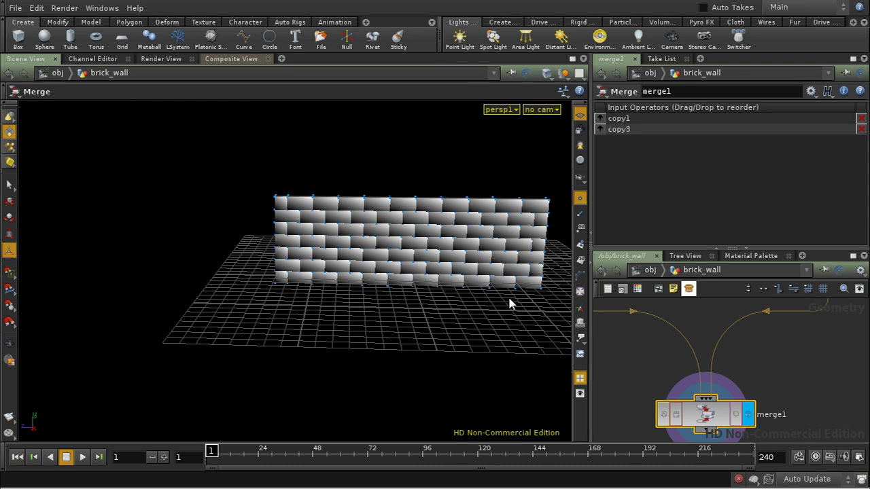
left_click_drag(511, 304, 381, 241)
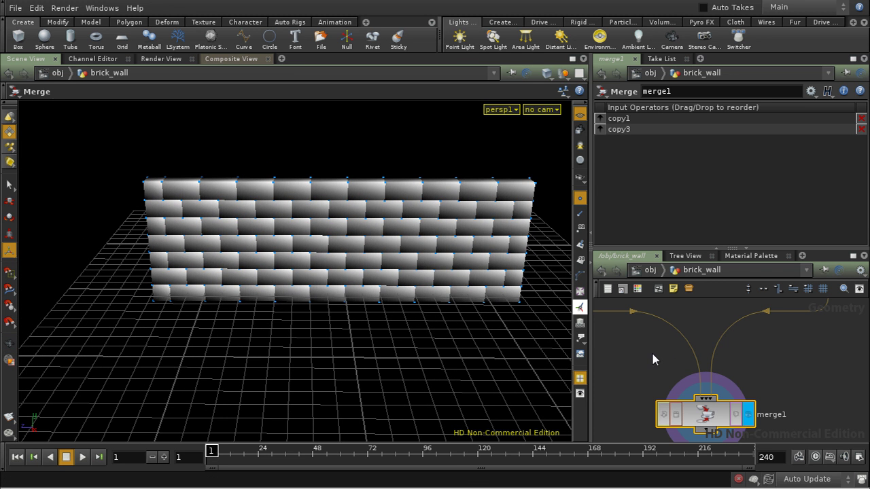
Set copy2's Number of Copies to 10 to make the wall ten rows high
middle_click_drag(648, 354, 741, 412)
middle_click_drag(661, 394, 661, 426)
right_click_drag(804, 331, 774, 366)
middle_click_drag(798, 338, 738, 452)
middle_click_drag(747, 395, 811, 343)
middle_click_drag(806, 402, 808, 359)
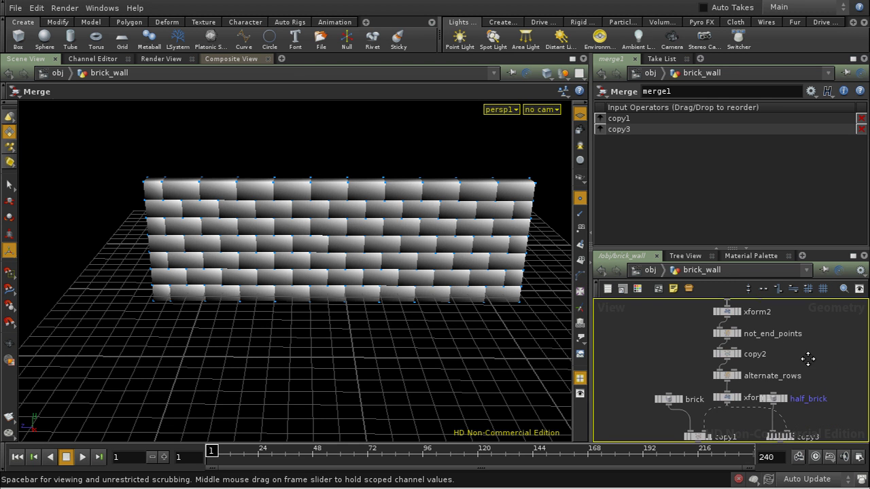
left_click(728, 354)
mouse_move(781, 155)
left_mouse_down()
mouse_move(804, 158)
mouse_move(768, 156)
mouse_move(796, 158)
left_mouse_up()
Set line1's Points to 9 to shorten the wall's rows
middle_click_drag(666, 350, 655, 393)
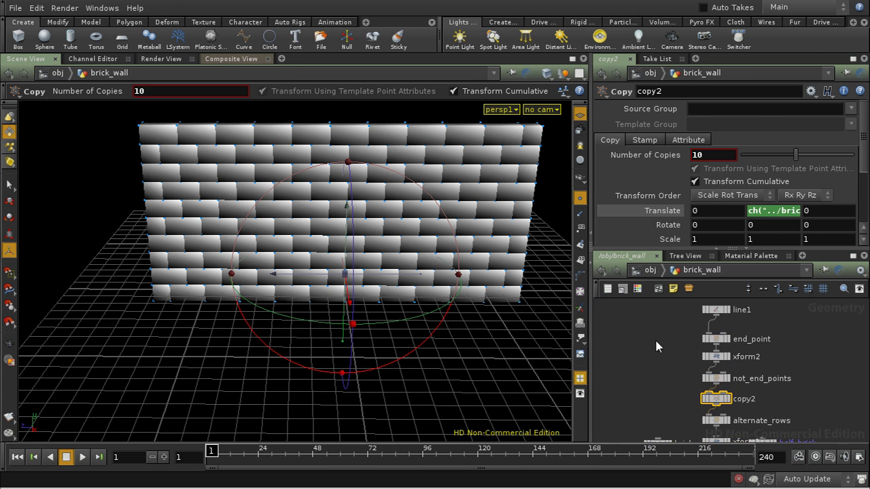
middle_click_drag(656, 339, 662, 361)
left_click(727, 333)
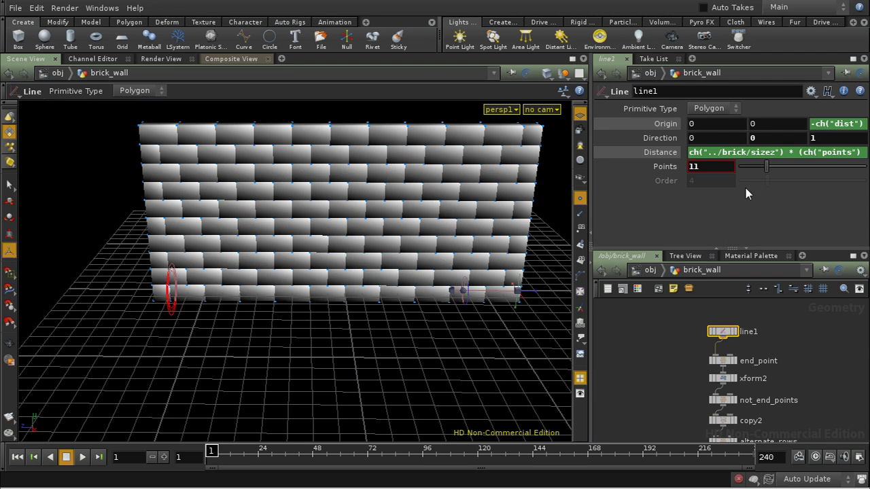
mouse_move(751, 173)
left_mouse_down()
mouse_move(786, 168)
mouse_move(762, 170)
left_mouse_up()
Select the brick box and try adjusting its Z size
middle_click_drag(676, 371, 676, 341)
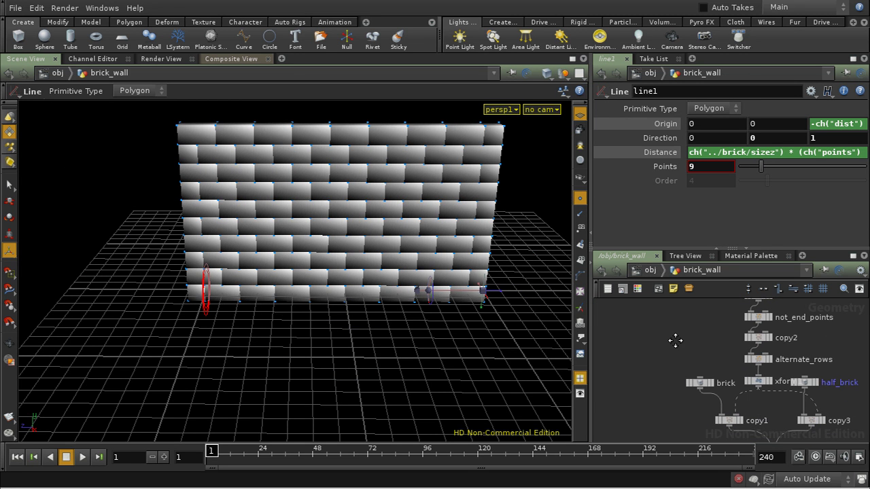
left_click(700, 382)
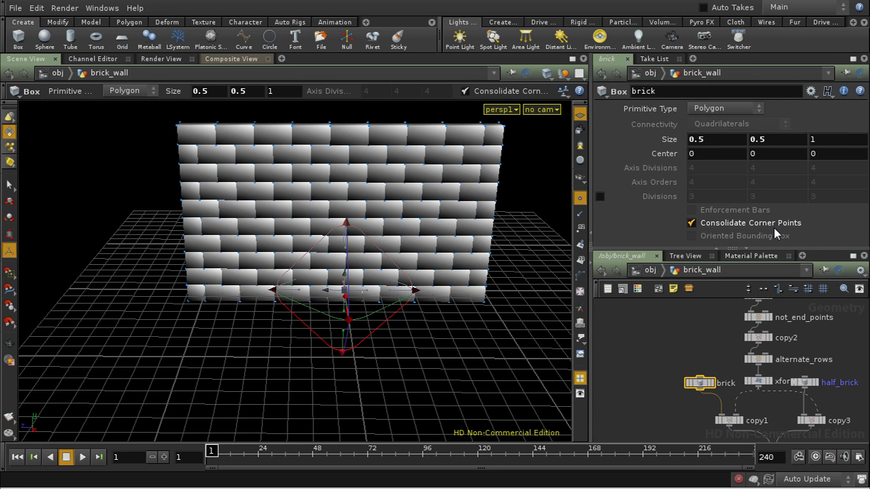
middle_click(822, 142)
mouse_move(822, 142)
middle_mouse_down()
mouse_move(827, 129)
mouse_move(802, 125)
mouse_move(846, 119)
mouse_move(832, 121)
mouse_move(840, 120)
mouse_move(823, 145)
middle_mouse_up()
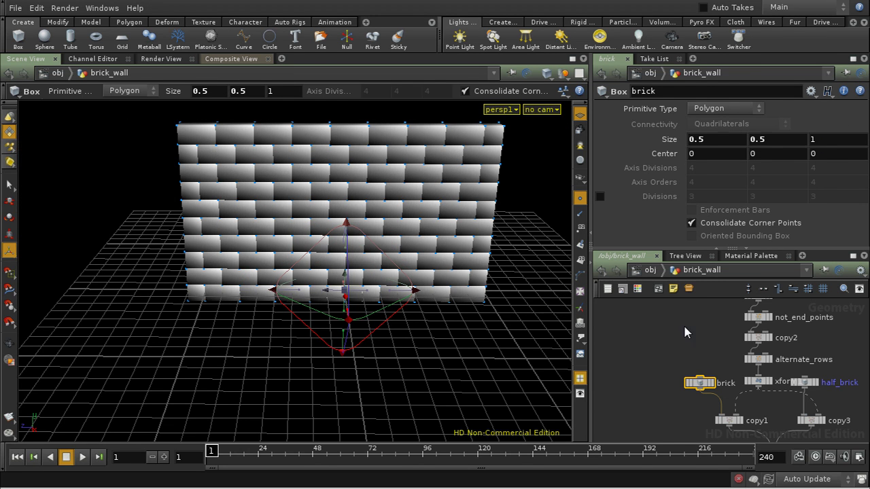